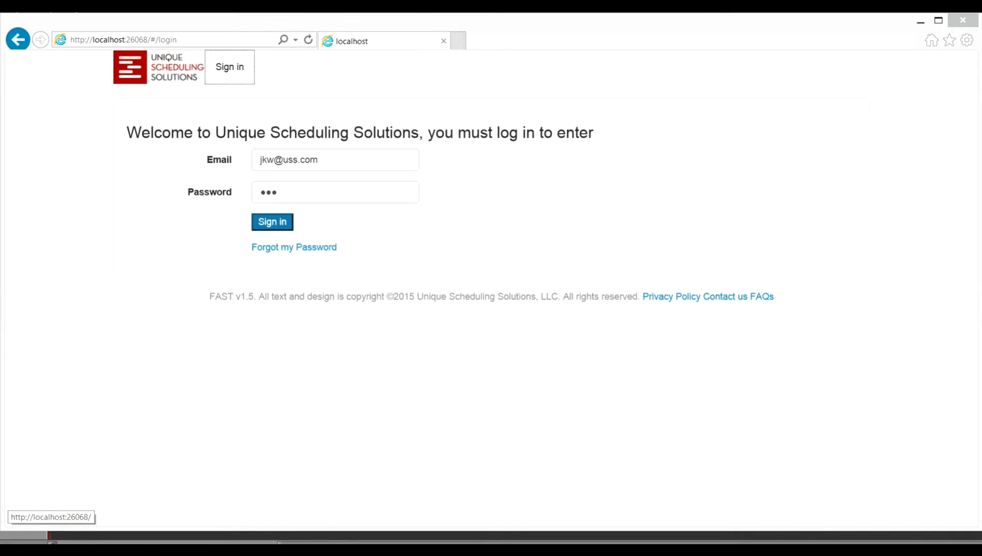
Step: Sign in with the prefilled credentials and display the timeline for Facility, Rooms, Conference Room
{"action": "left_click", "coordinate": [272, 222]}
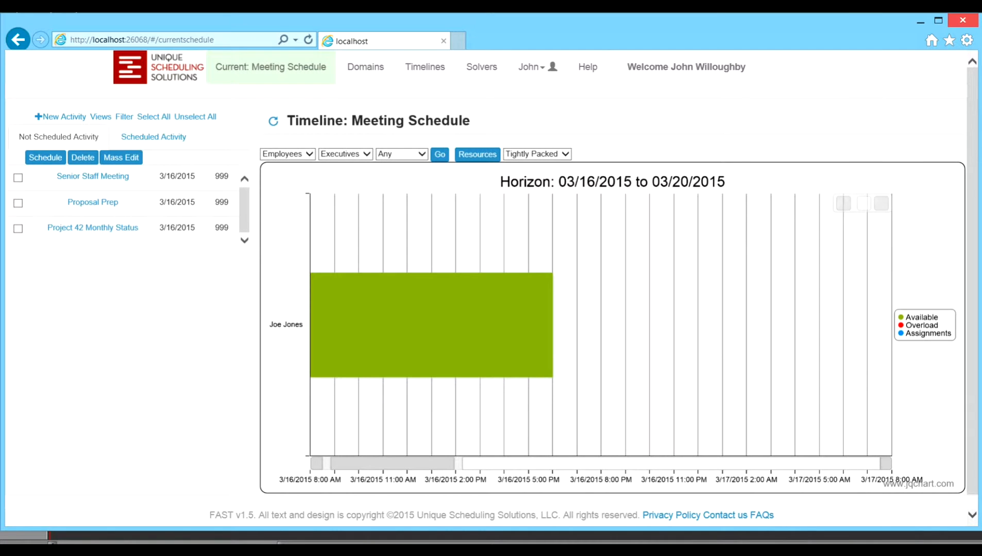
{"action": "left_click", "coordinate": [287, 154]}
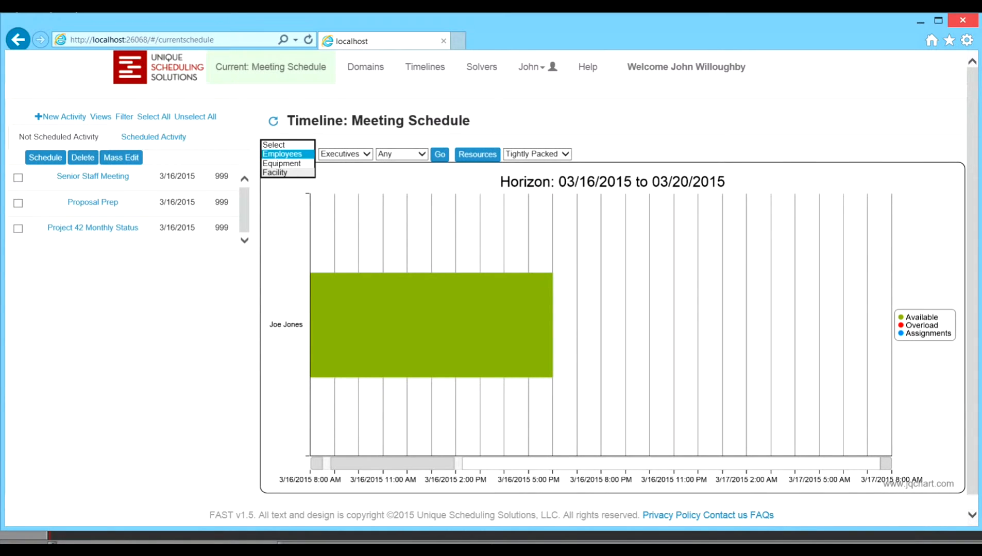
{"action": "left_click", "coordinate": [276, 173]}
{"action": "left_click", "coordinate": [339, 154]}
{"action": "left_click", "coordinate": [333, 163]}
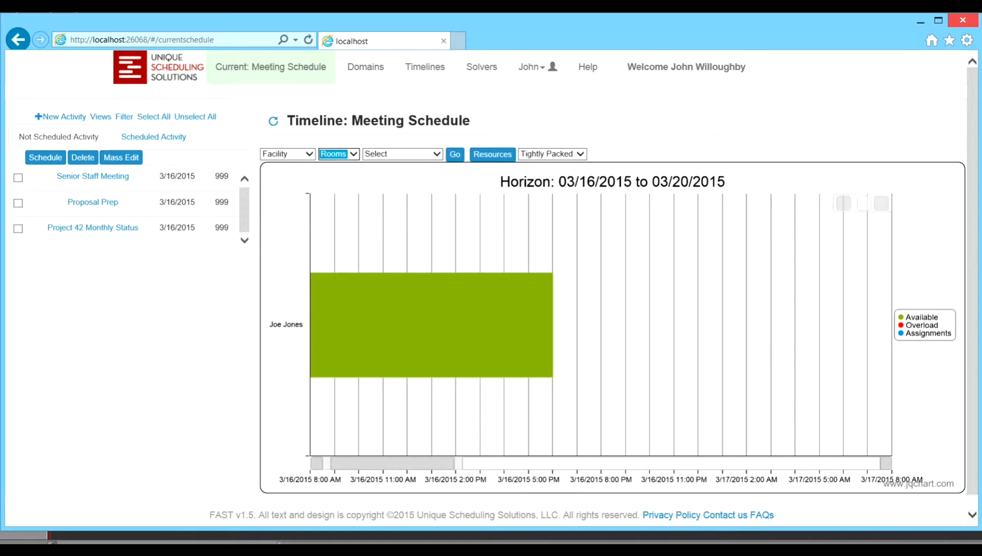
{"action": "left_click", "coordinate": [391, 154]}
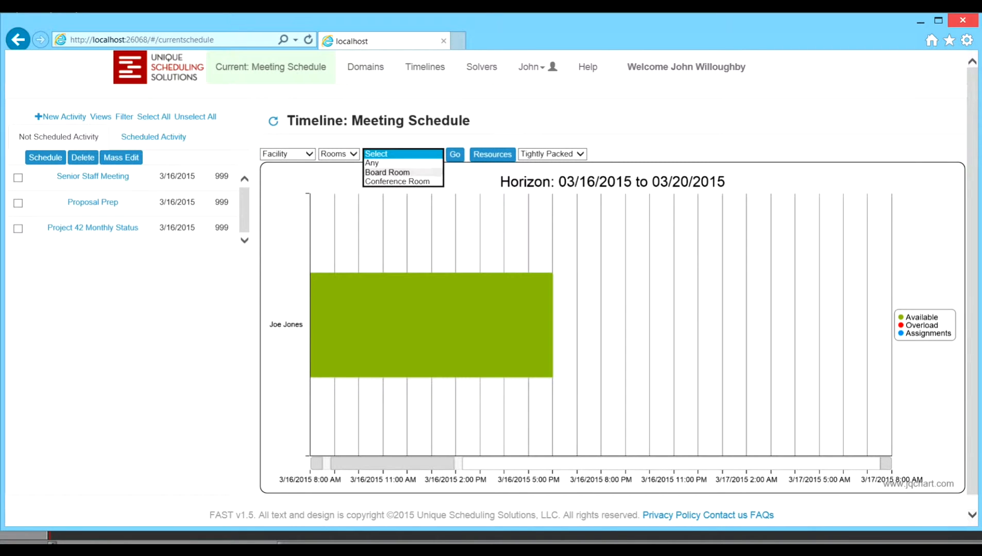
{"action": "left_click", "coordinate": [397, 181]}
{"action": "left_click", "coordinate": [455, 154]}
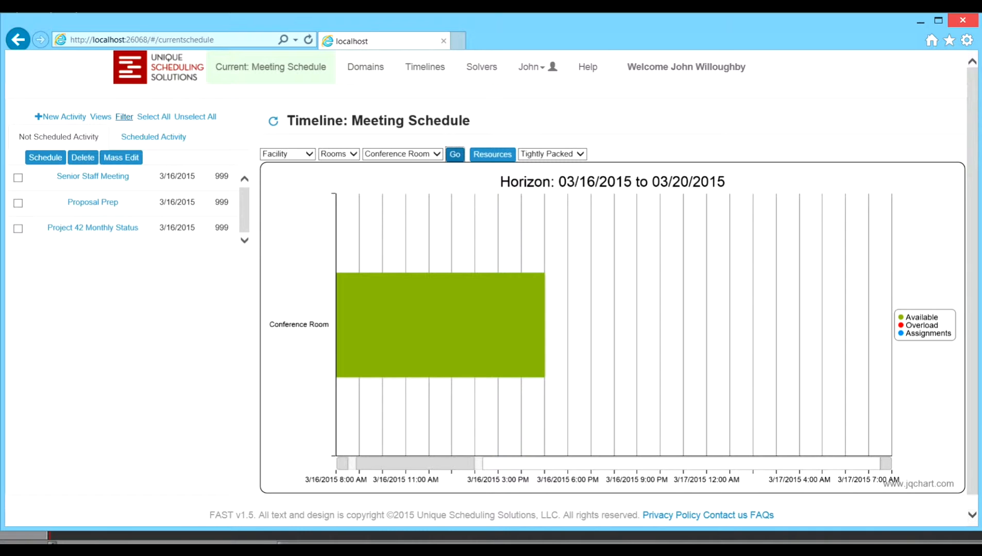
Step: Filter the not scheduled activities by the activity name Kickoff
{"action": "left_click", "coordinate": [124, 116]}
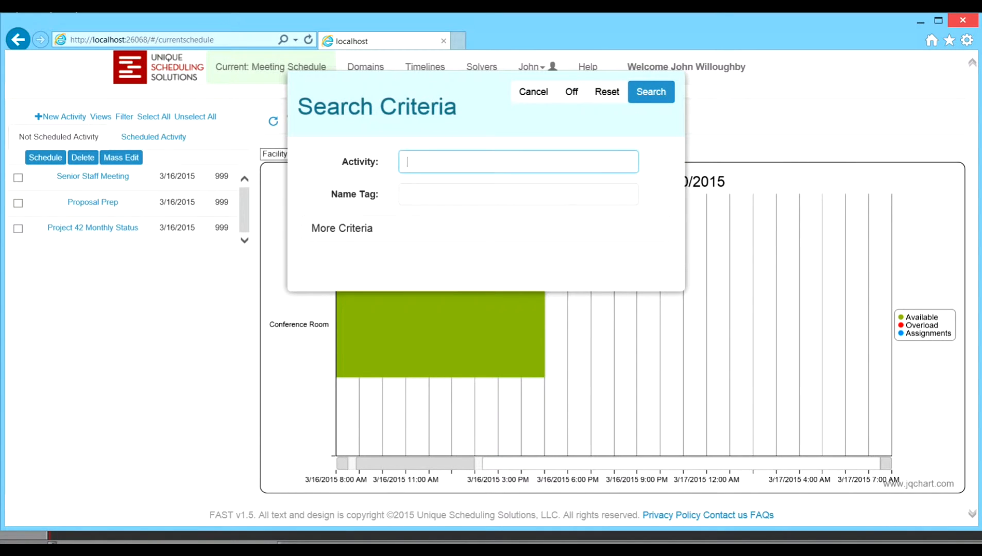
{"action": "type", "text": "Kickoff"}
{"action": "key", "text": "Return"}
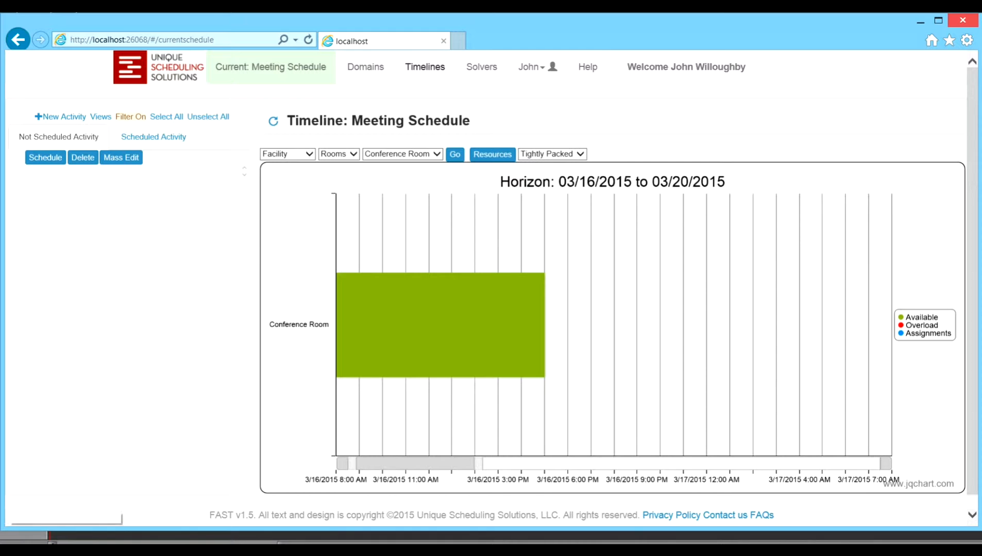
Step: Look over the site administration and domain information pages, and return to the current Meeting Schedule
{"action": "left_click", "coordinate": [537, 67]}
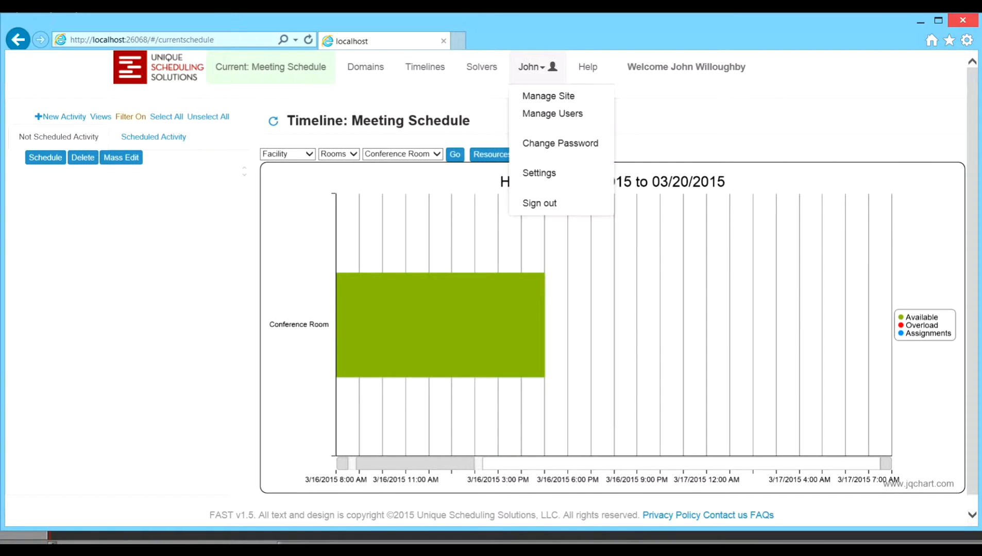
{"action": "left_click", "coordinate": [548, 96]}
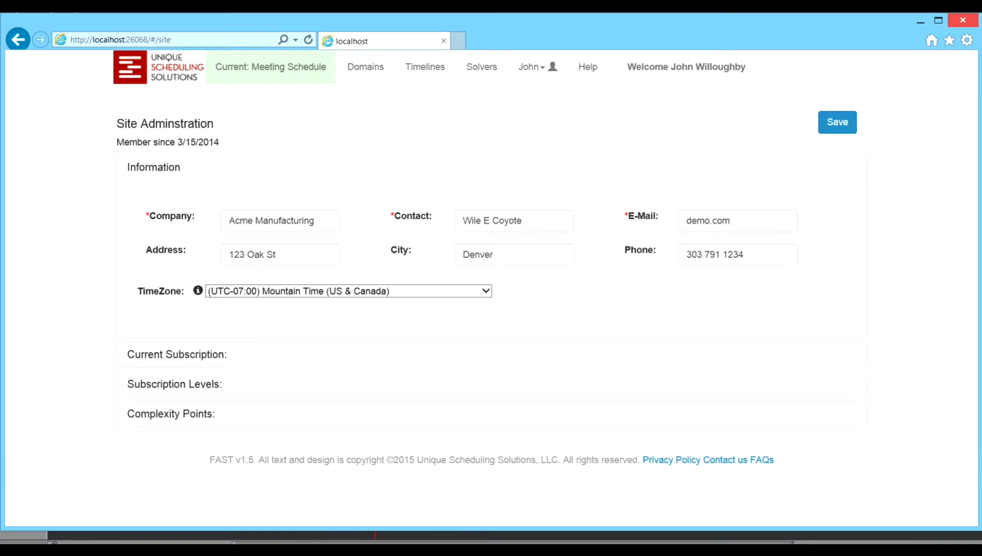
{"action": "left_click", "coordinate": [365, 67]}
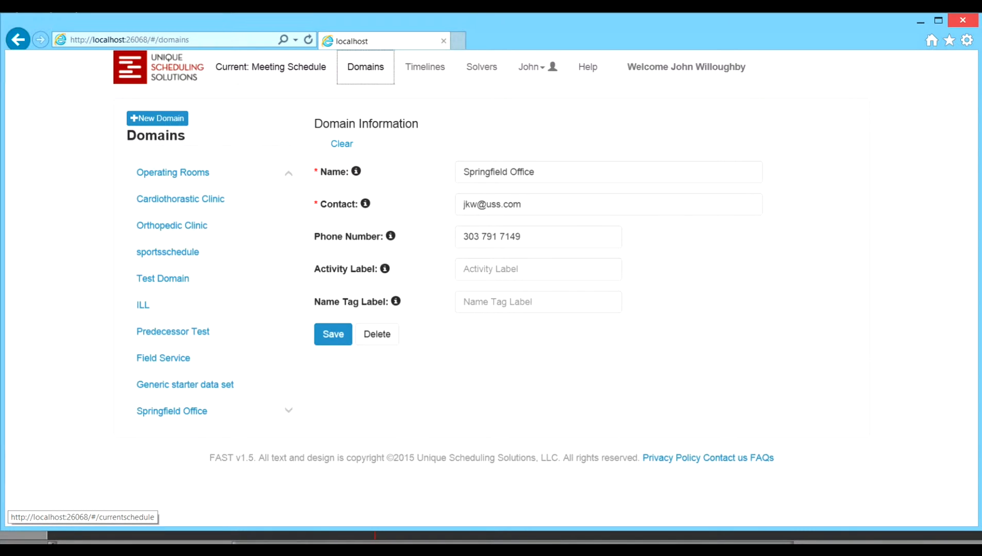
{"action": "left_click", "coordinate": [271, 67]}
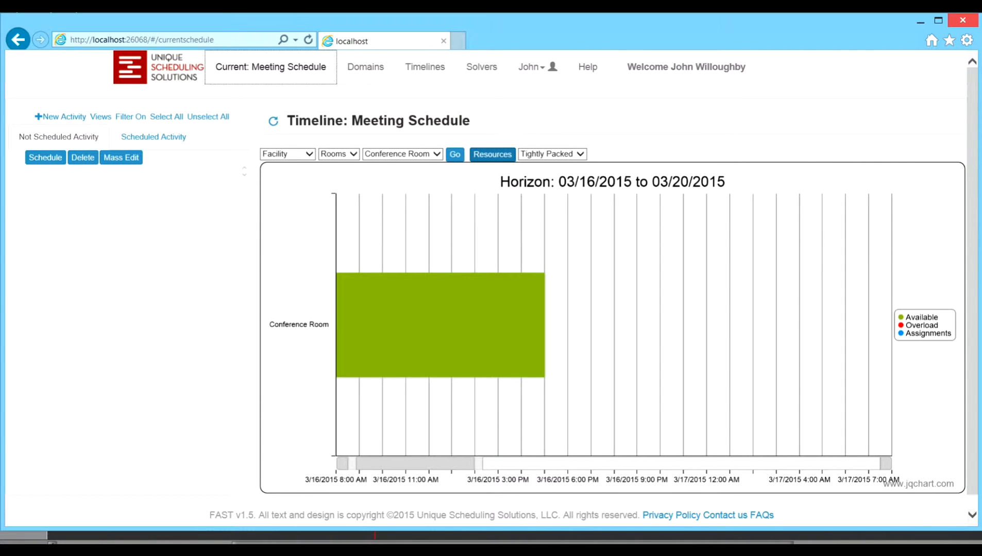
Step: Review the timeline resource profile of the Facility, Rooms, Conference Room resource and close it
{"action": "left_click", "coordinate": [492, 155]}
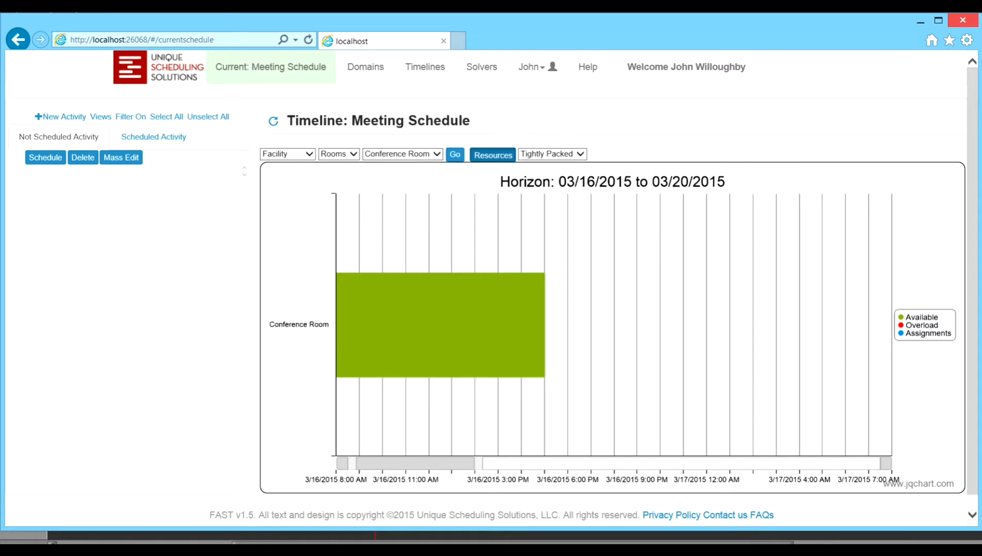
{"action": "left_click", "coordinate": [145, 167]}
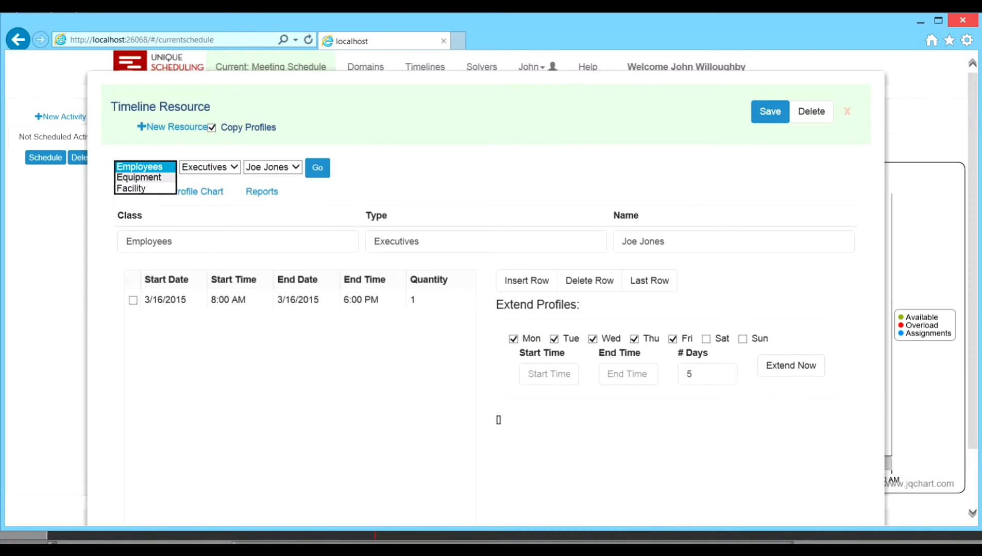
{"action": "left_click", "coordinate": [139, 189]}
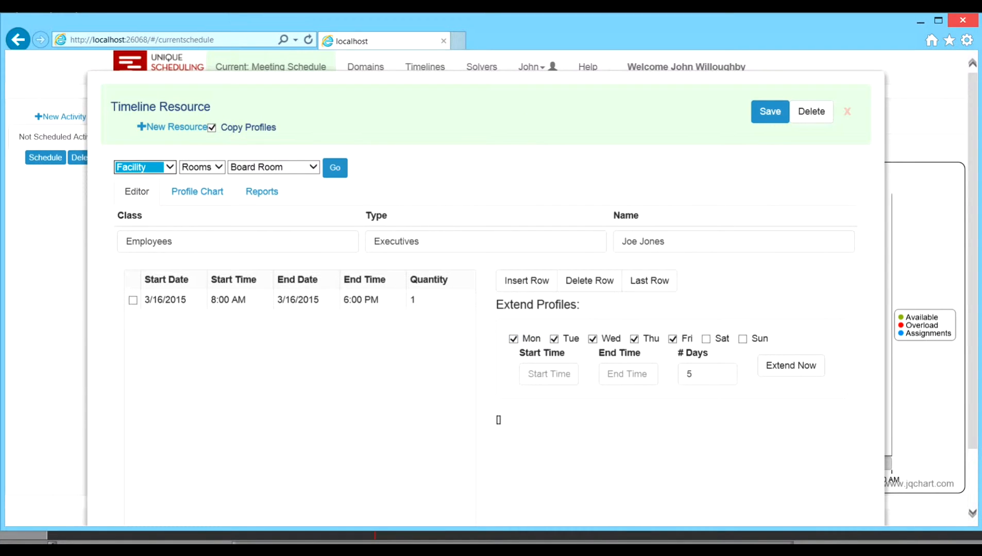
{"action": "left_click", "coordinate": [274, 167]}
{"action": "left_click", "coordinate": [273, 178]}
{"action": "left_click", "coordinate": [335, 168]}
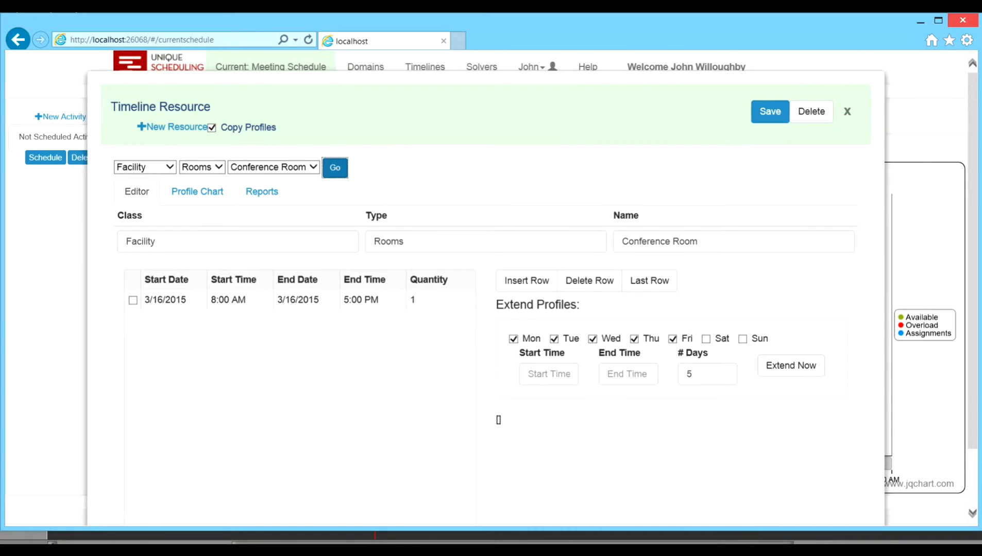
{"action": "left_click", "coordinate": [847, 111]}
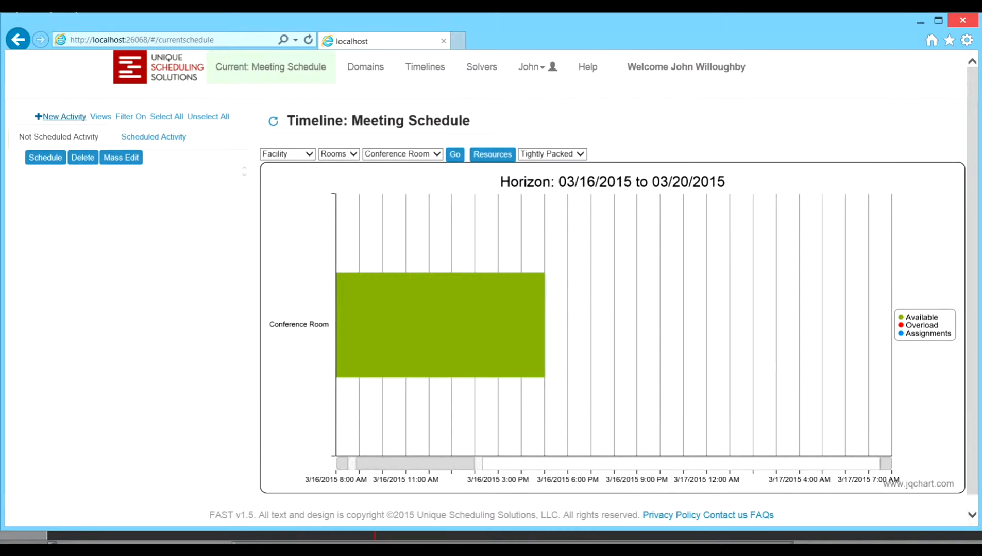
Step: Start a new activity named Project Kickoff Meeting with a duration of 120
{"action": "left_click", "coordinate": [64, 117]}
{"action": "left_click", "coordinate": [198, 230]}
{"action": "type", "text": "Project Kickoff"}
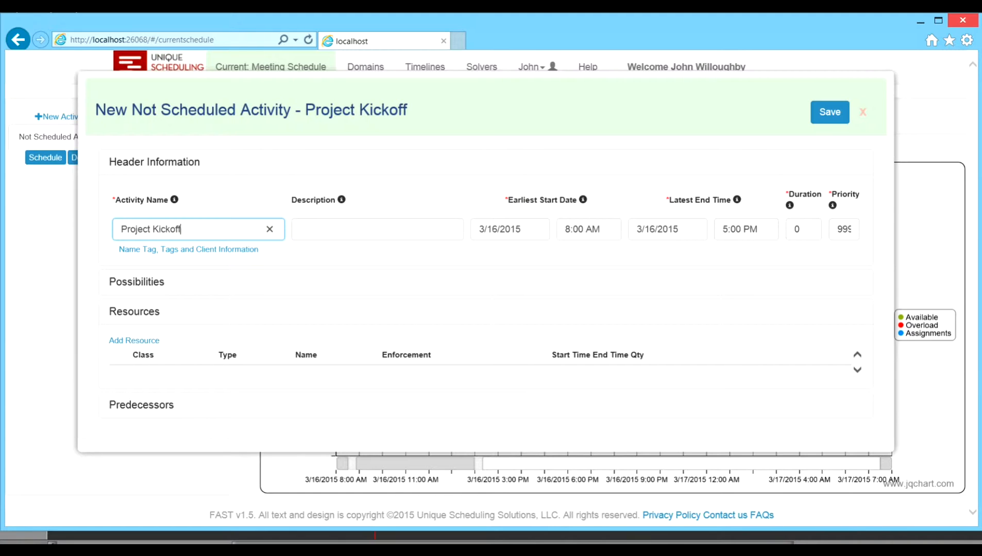
{"action": "type", "text": " Meeting"}
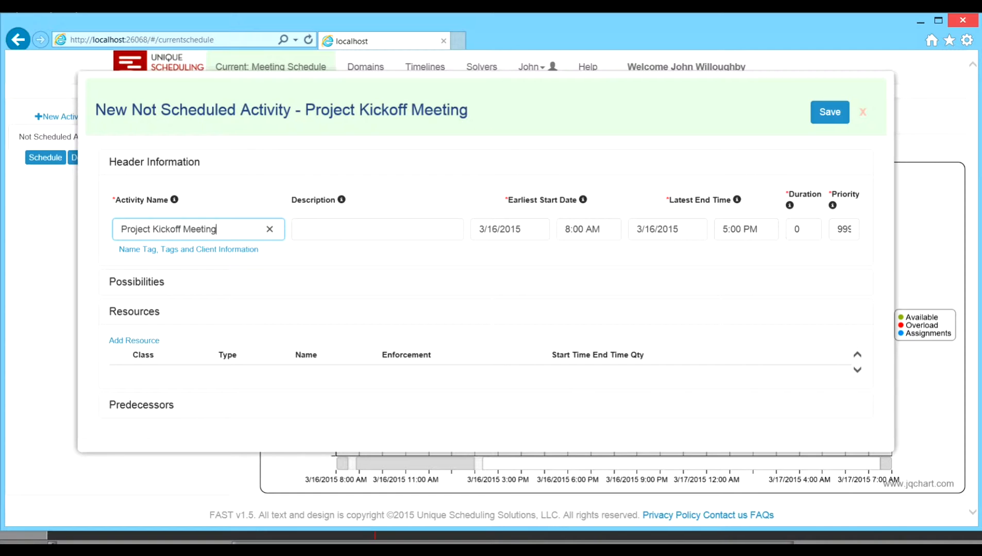
{"action": "key", "text": "Tab"}
{"action": "key", "text": "Tab"}
{"action": "key", "text": "Tab"}
{"action": "key", "text": "Tab"}
{"action": "key", "text": "Tab"}
{"action": "key", "text": "Tab"}
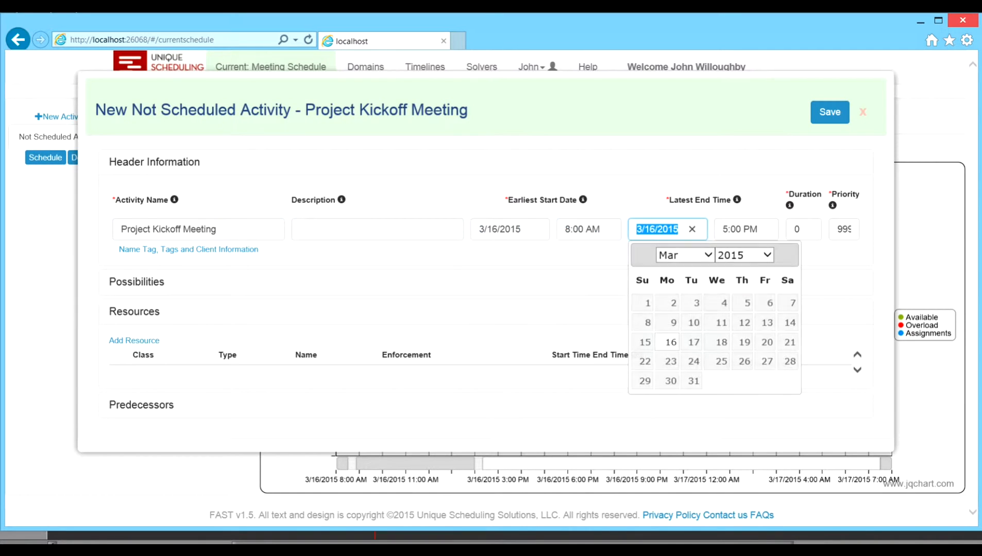
{"action": "type", "text": "120"}
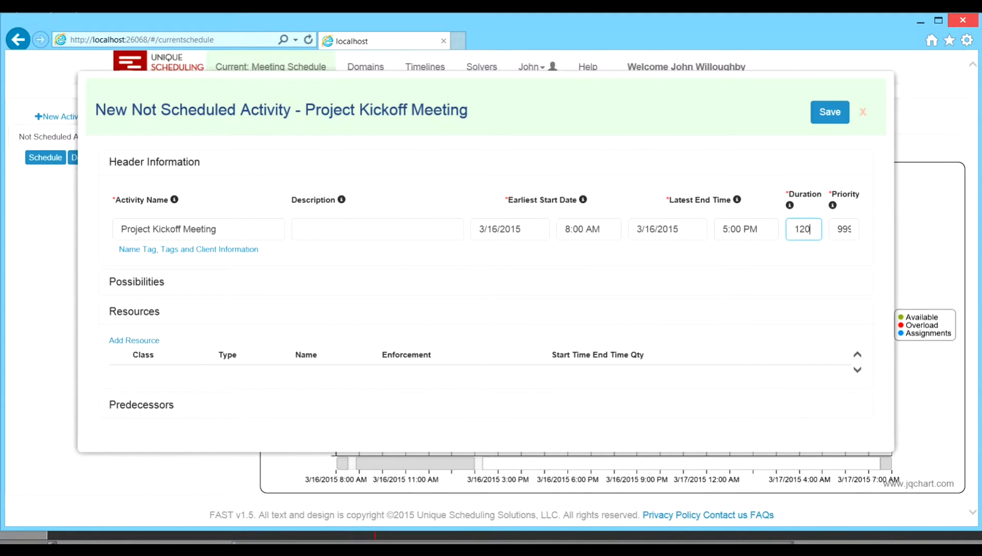
Step: Add the Facility, Rooms, Conference Room resource to the new activity, save it and close its form
{"action": "left_click", "coordinate": [134, 341]}
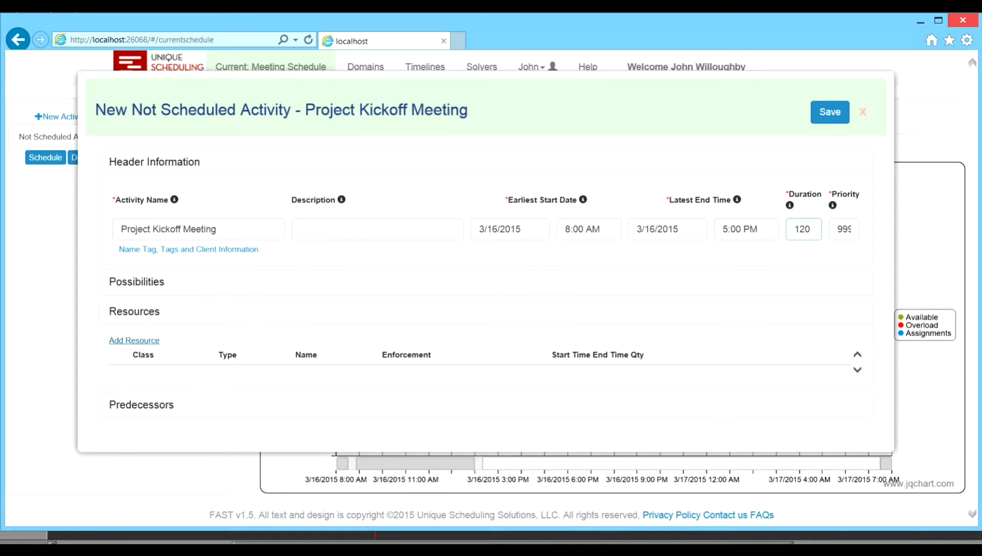
{"action": "left_click", "coordinate": [173, 375]}
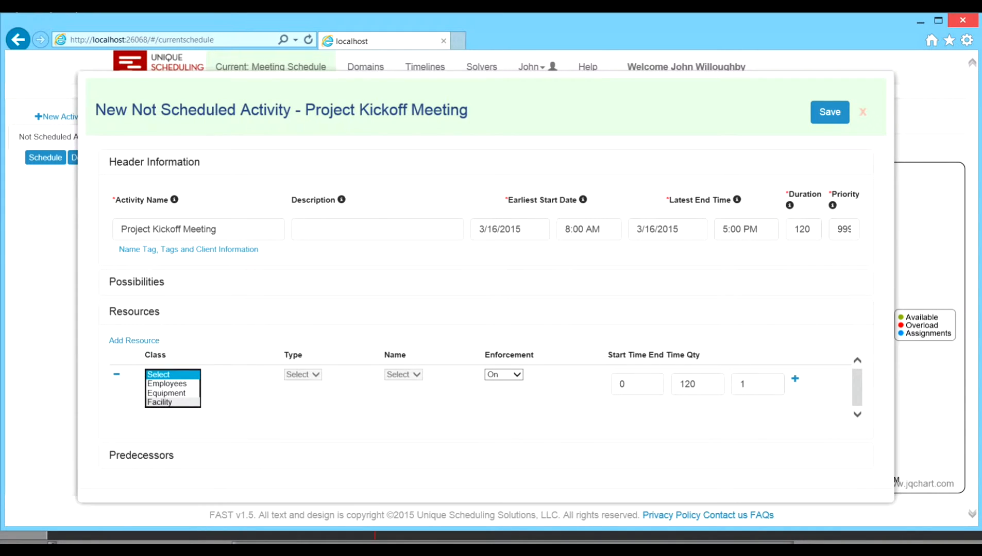
{"action": "left_click", "coordinate": [165, 403]}
{"action": "left_click", "coordinate": [302, 374]}
{"action": "left_click", "coordinate": [301, 386]}
{"action": "left_click", "coordinate": [385, 374]}
{"action": "left_click", "coordinate": [379, 402]}
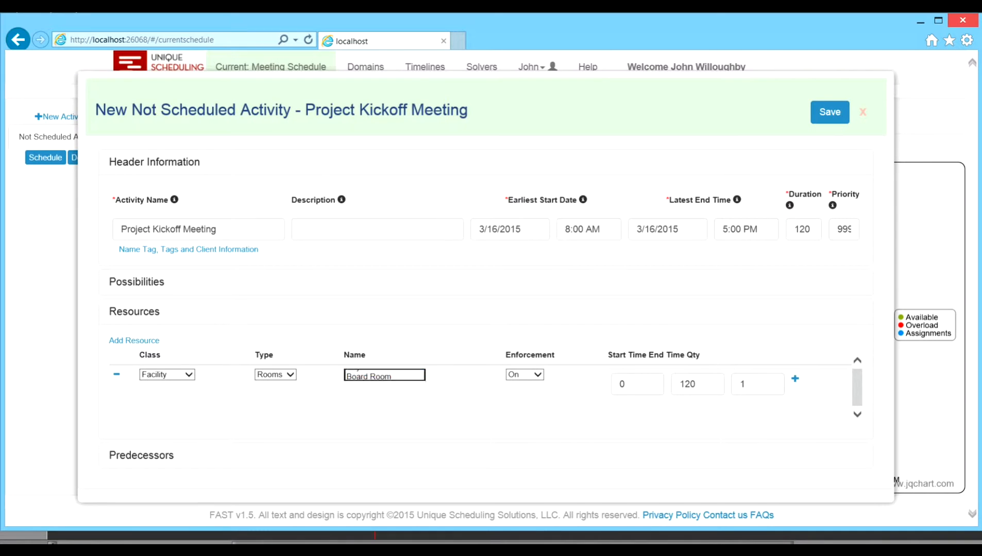
{"action": "left_click", "coordinate": [829, 112]}
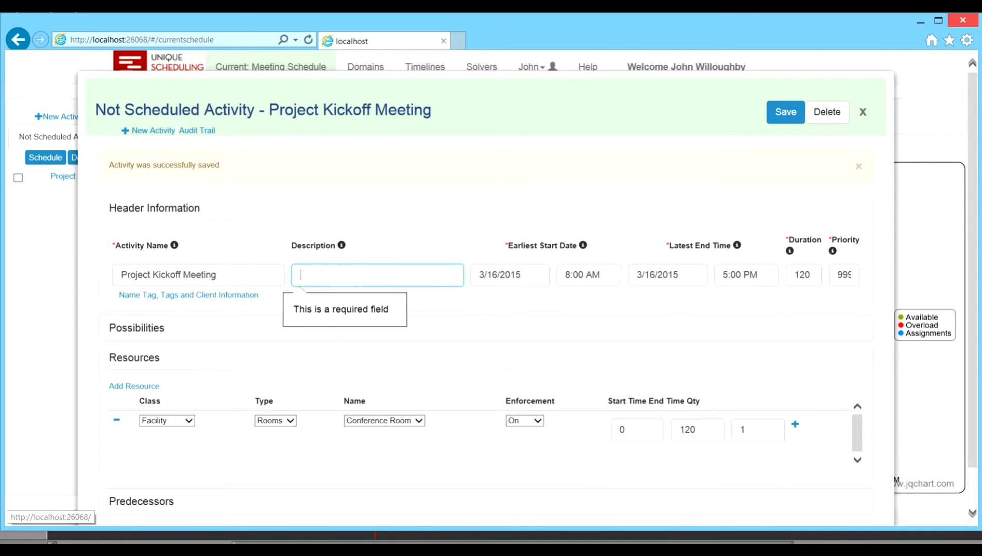
{"action": "left_click", "coordinate": [863, 112]}
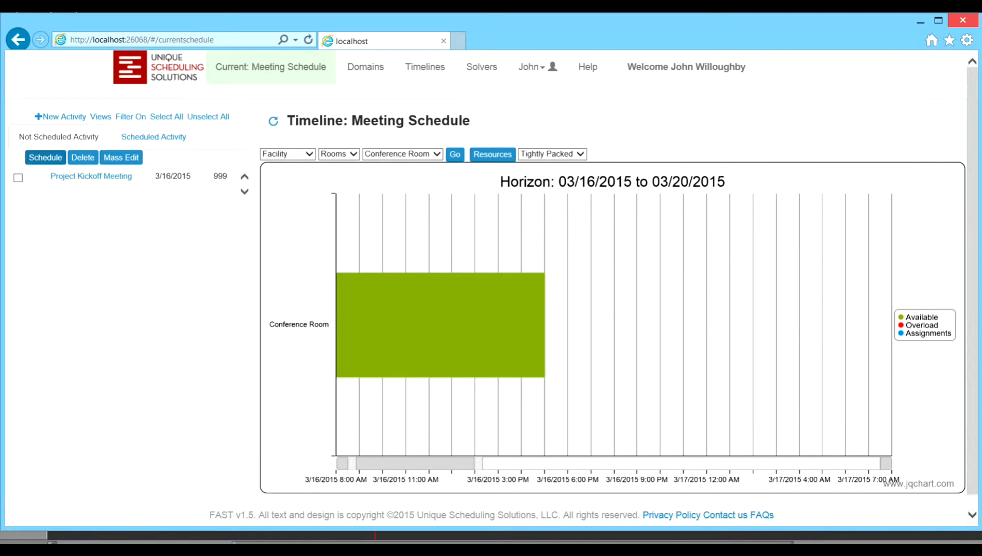
Step: Schedule the Project Kickoff Meeting automatically from the not scheduled list and unschedule it again through its timeline assignment
{"action": "left_click", "coordinate": [18, 178]}
{"action": "left_click", "coordinate": [45, 157]}
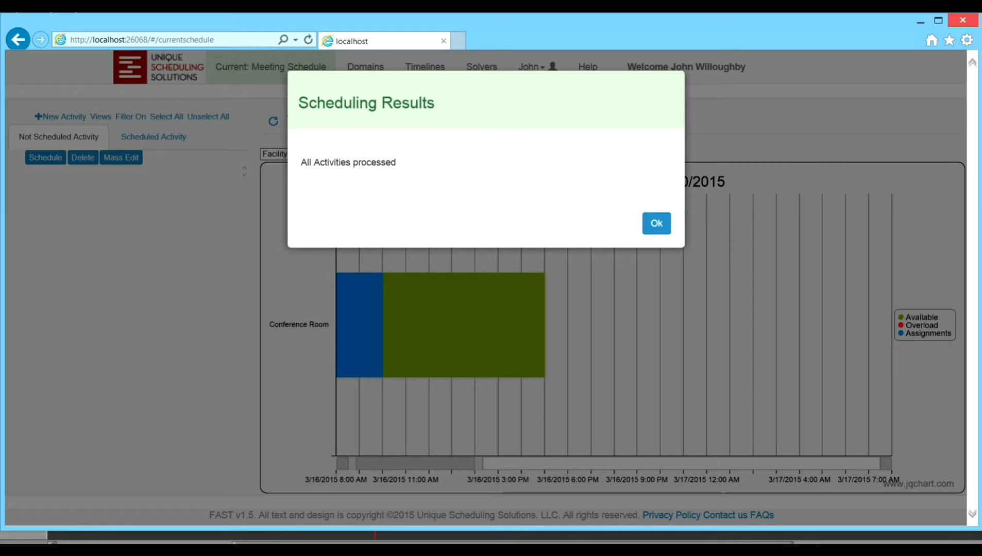
{"action": "left_click", "coordinate": [656, 223]}
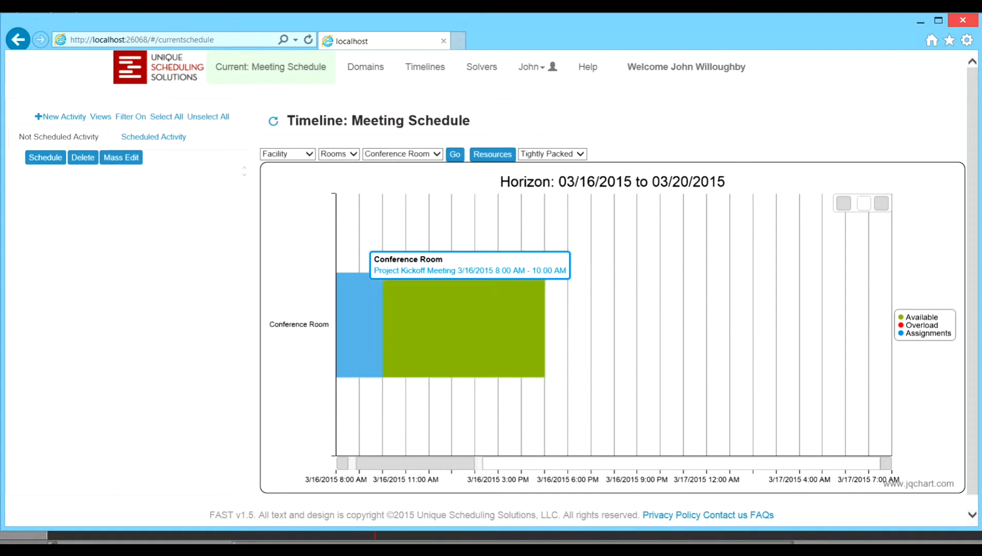
{"action": "left_click", "coordinate": [359, 324]}
{"action": "left_click", "coordinate": [815, 112]}
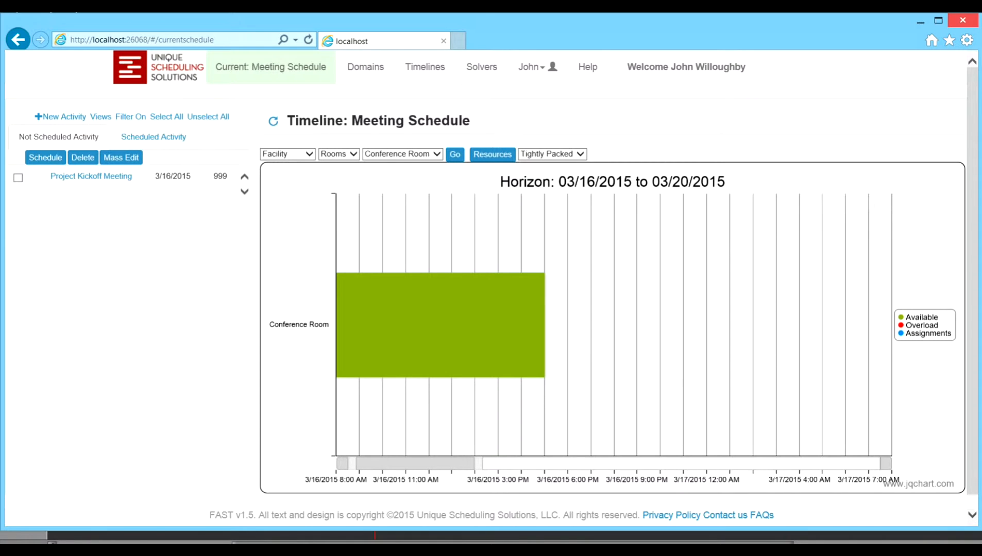
Step: Find the scheduling possibilities for the Project Kickoff Meeting
{"action": "left_click", "coordinate": [92, 176]}
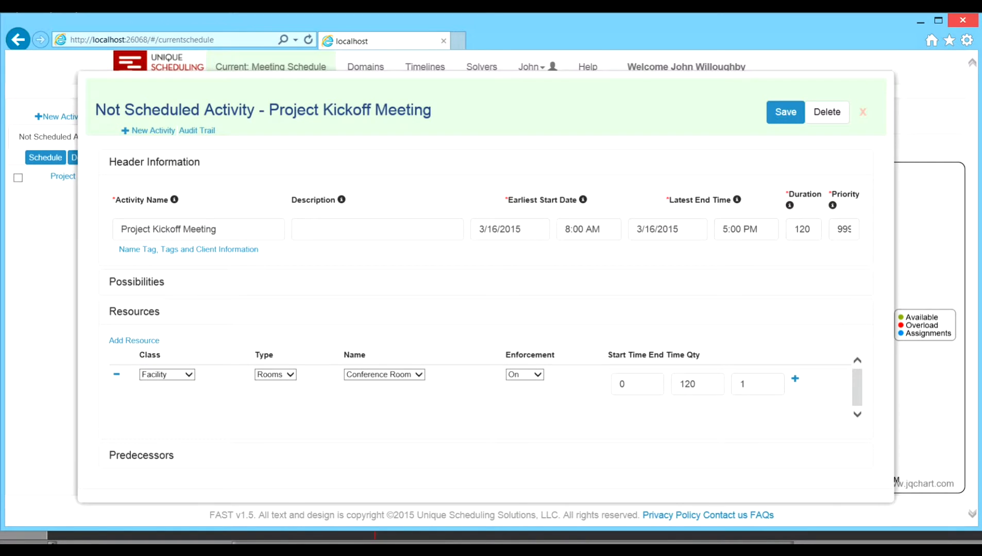
{"action": "left_click", "coordinate": [137, 283]}
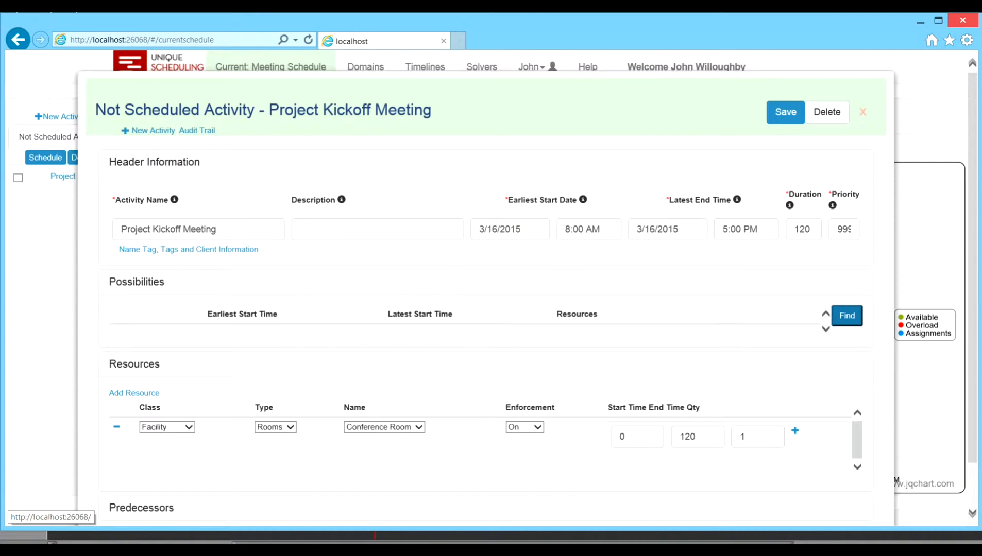
{"action": "left_click", "coordinate": [847, 316]}
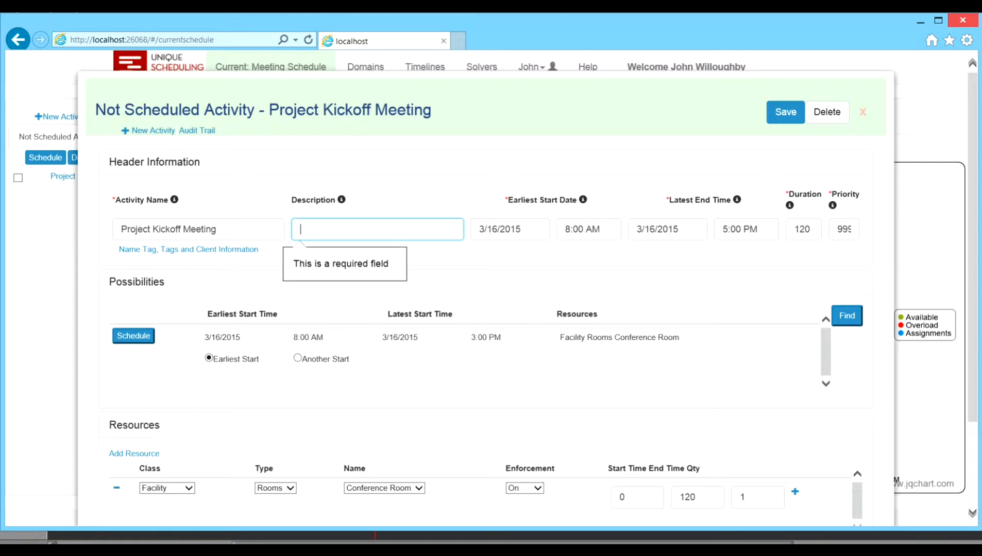
Step: Schedule the Project Kickoff Meeting with another start on 3/16/2015 at 09:30 am
{"action": "left_click", "coordinate": [297, 358]}
{"action": "left_click", "coordinate": [508, 358]}
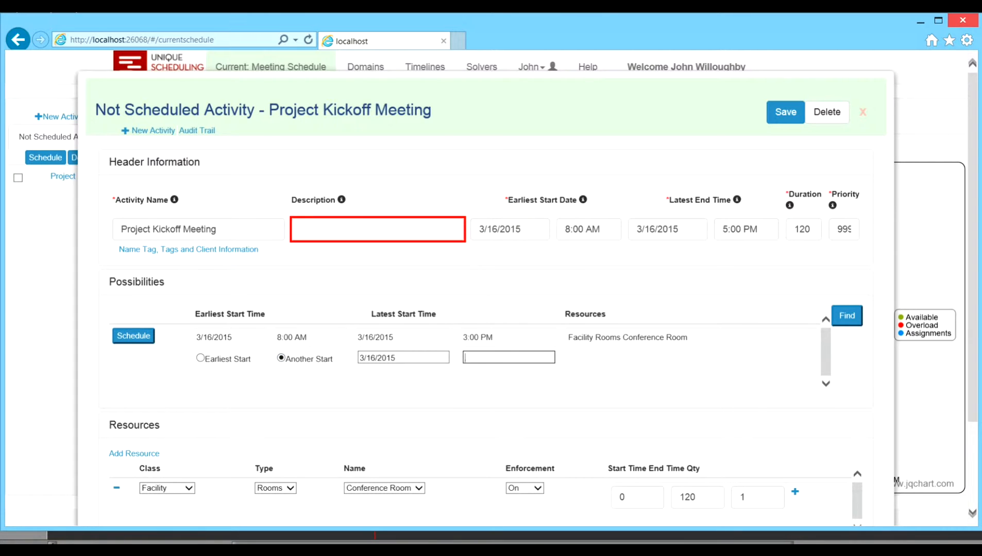
{"action": "type", "text": "09:30 am"}
{"action": "left_click", "coordinate": [133, 336]}
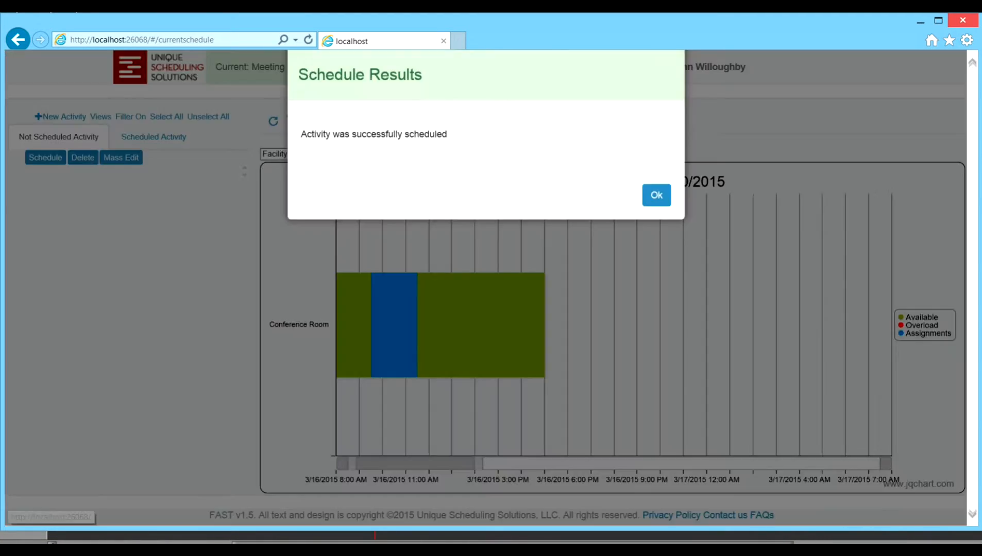
{"action": "left_click", "coordinate": [656, 223]}
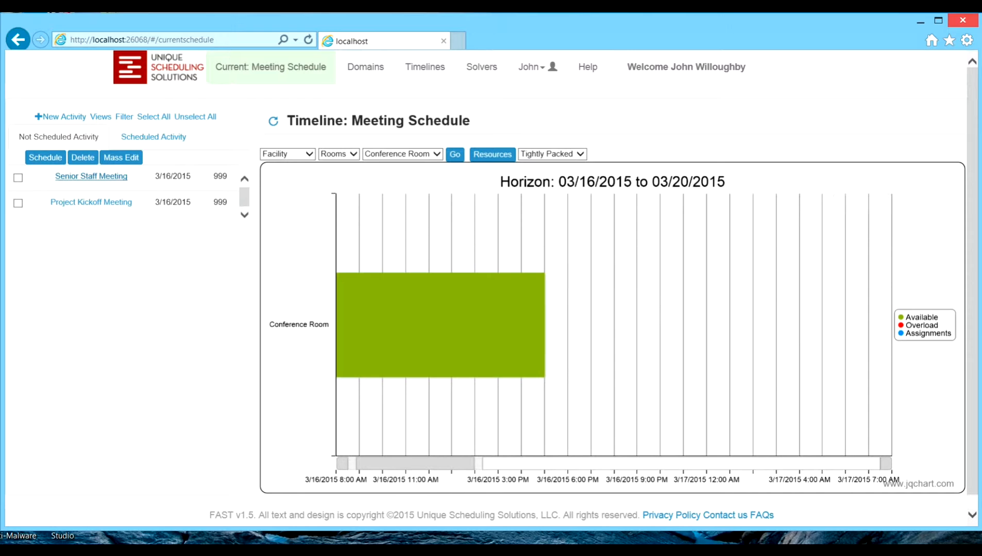
Step: Examine the duration of the not scheduled Senior Staff Meeting activity and close its form
{"action": "left_click", "coordinate": [91, 176]}
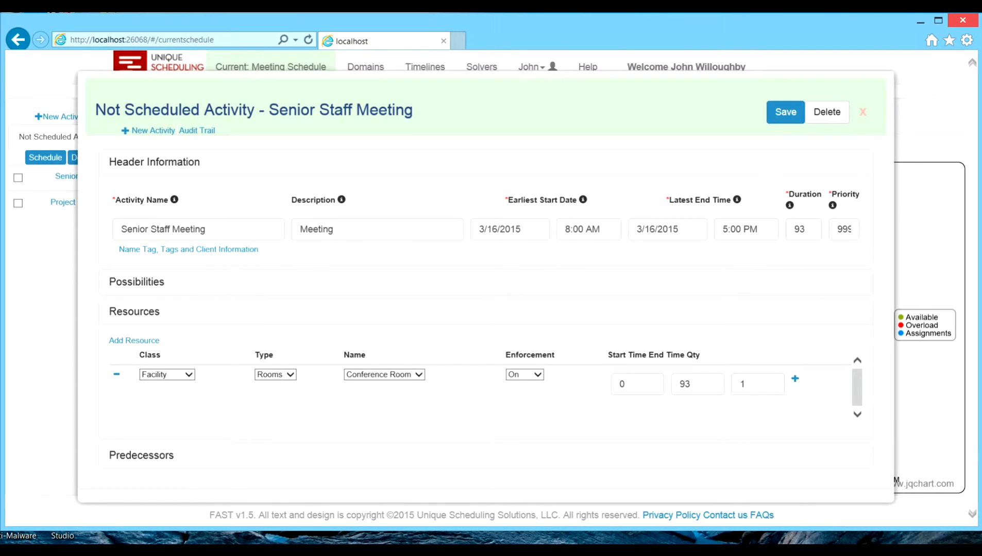
{"action": "double_click", "coordinate": [803, 230]}
{"action": "left_click", "coordinate": [863, 113]}
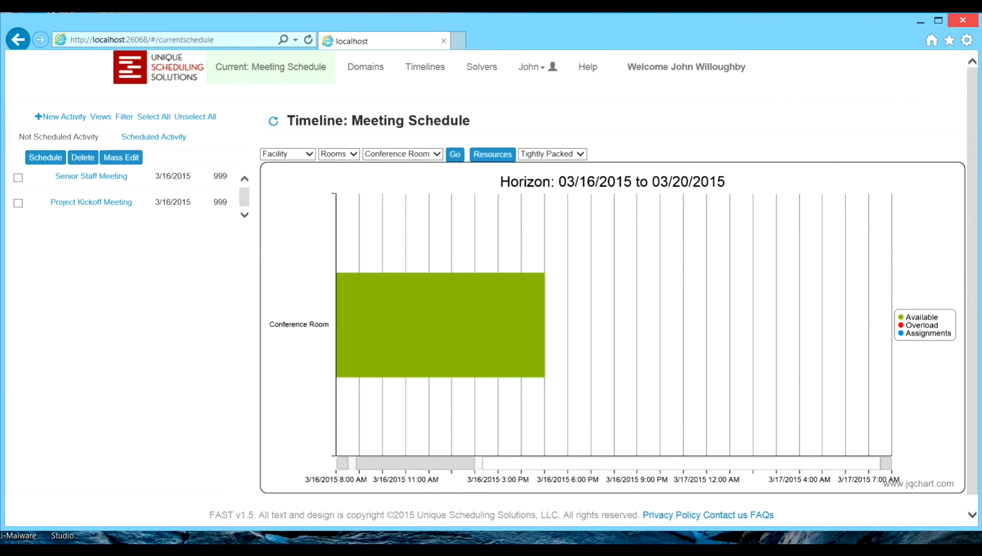
Step: Schedule the Senior Staff Meeting and the Project Kickoff Meeting together automatically from the not scheduled list
{"action": "left_click", "coordinate": [18, 178]}
{"action": "left_click", "coordinate": [18, 203]}
{"action": "left_click", "coordinate": [46, 157]}
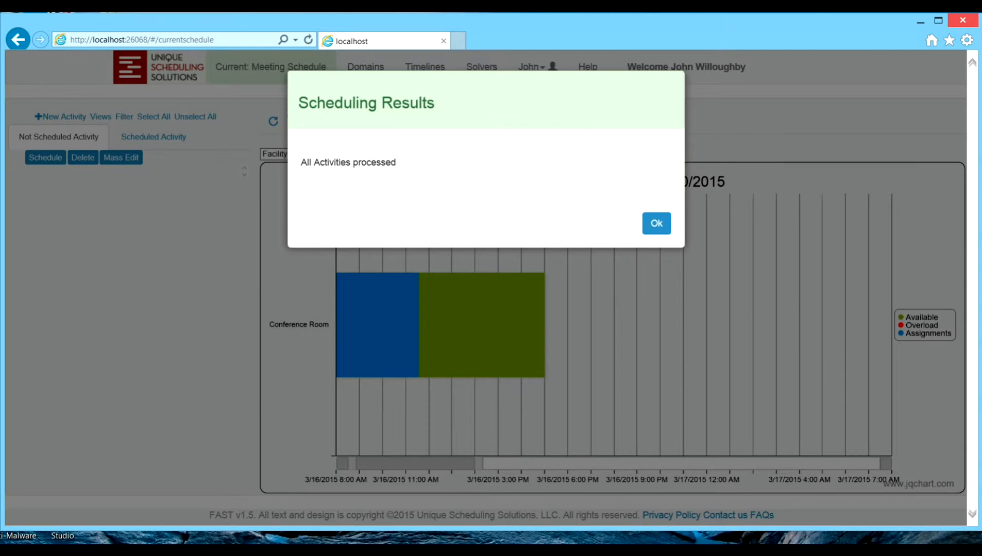
{"action": "left_click", "coordinate": [657, 223]}
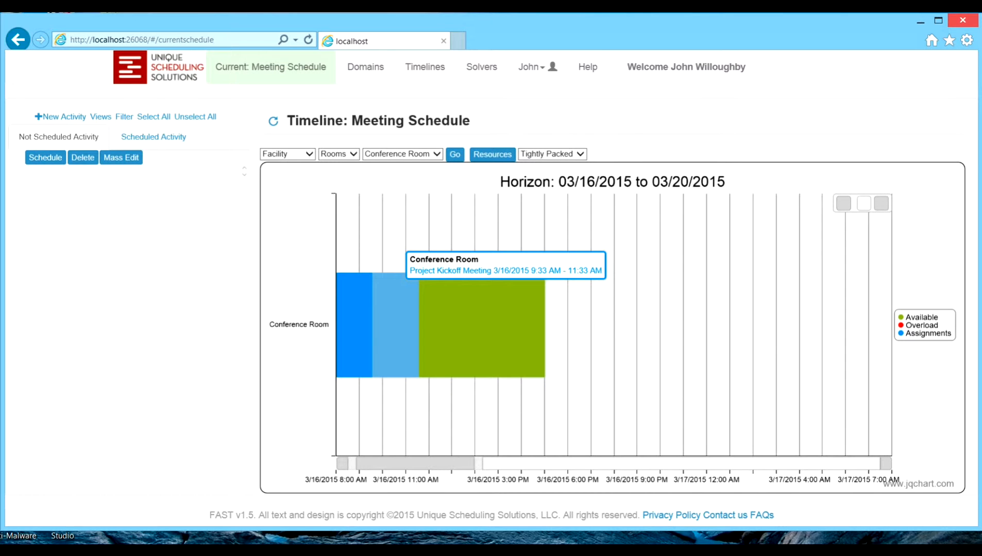
Step: Open the OR Block Times timeline of the Operating Rooms domain
{"action": "left_click", "coordinate": [366, 67]}
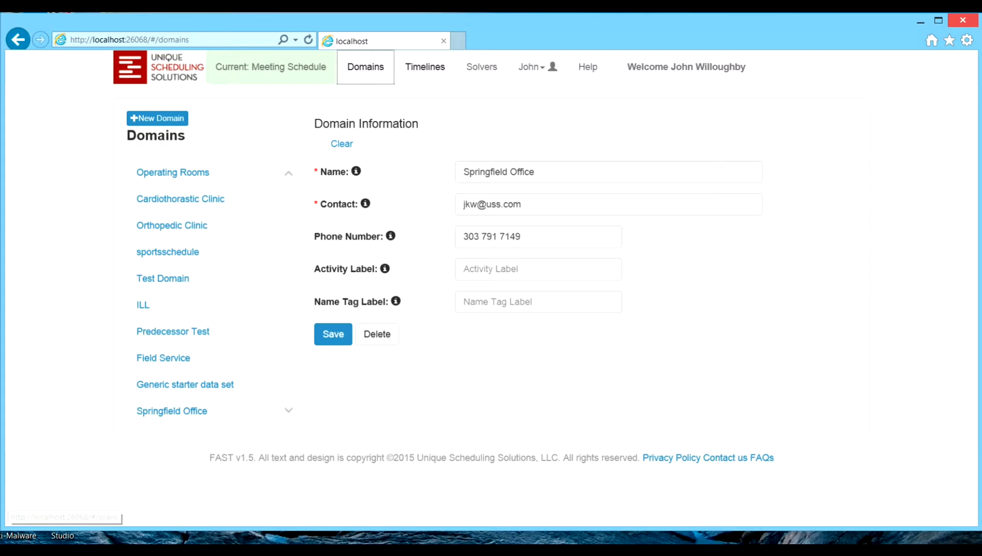
{"action": "left_click", "coordinate": [425, 67]}
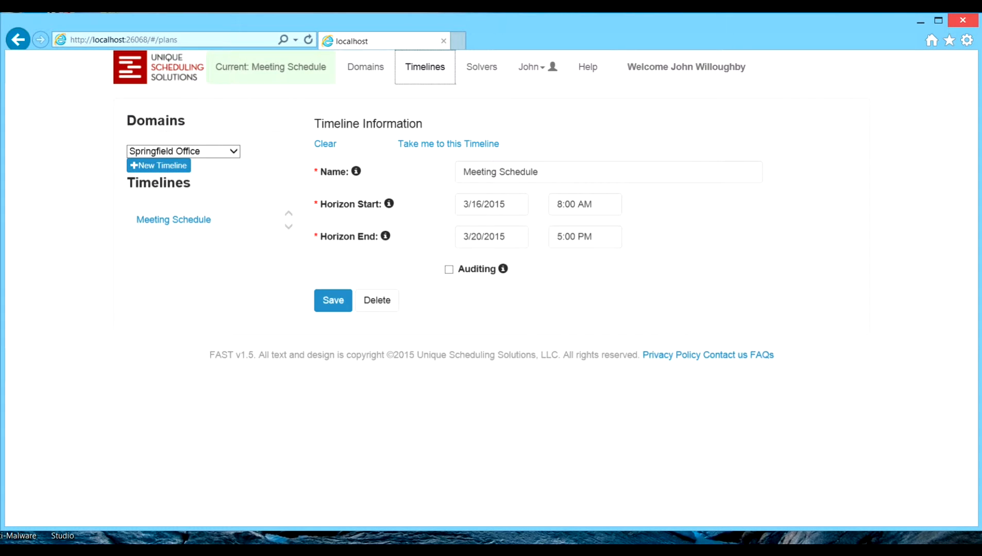
{"action": "left_click", "coordinate": [183, 151]}
{"action": "left_click", "coordinate": [175, 56]}
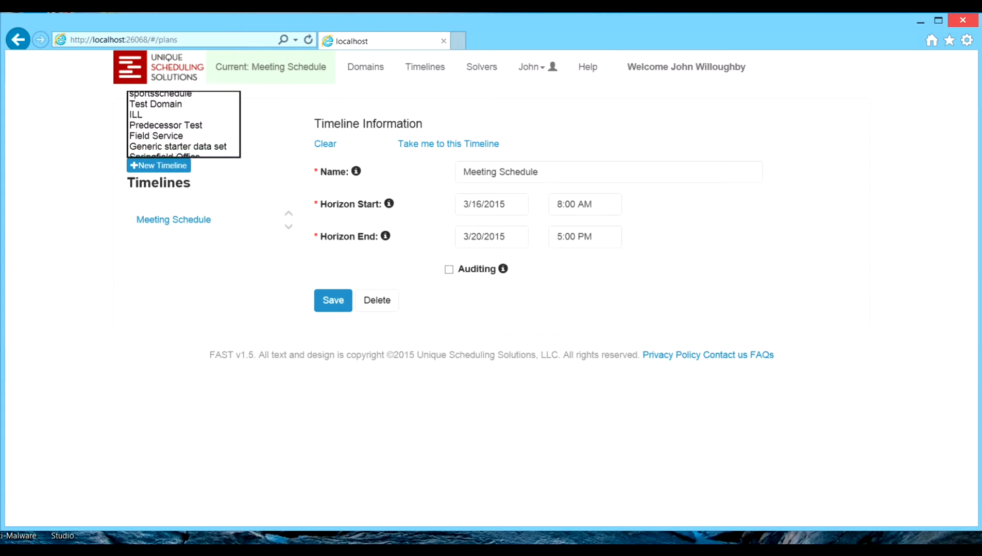
{"action": "left_click", "coordinate": [449, 144]}
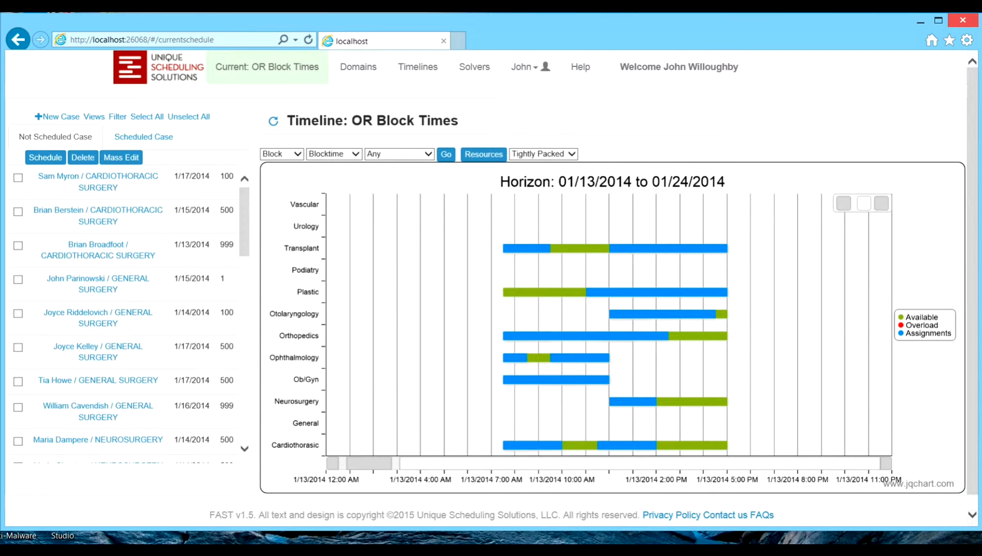
Step: Display the timelines of the Doctors class, type Eye Dr, with Any as the resource name
{"action": "mouse_move", "coordinate": [644, 249]}
{"action": "mouse_move", "coordinate": [98, 178]}
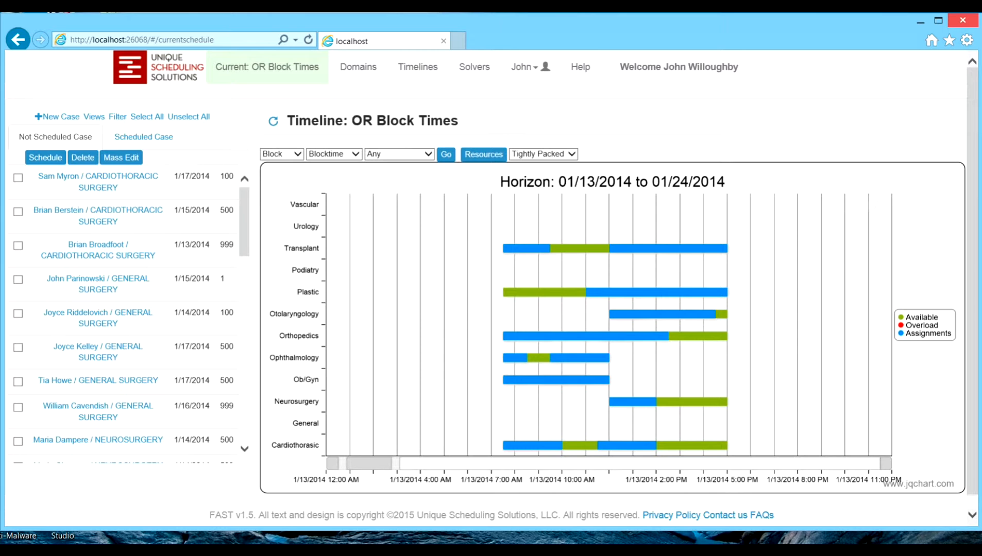
{"action": "left_click", "coordinate": [282, 154]}
{"action": "left_click", "coordinate": [281, 162]}
{"action": "left_click", "coordinate": [335, 154]}
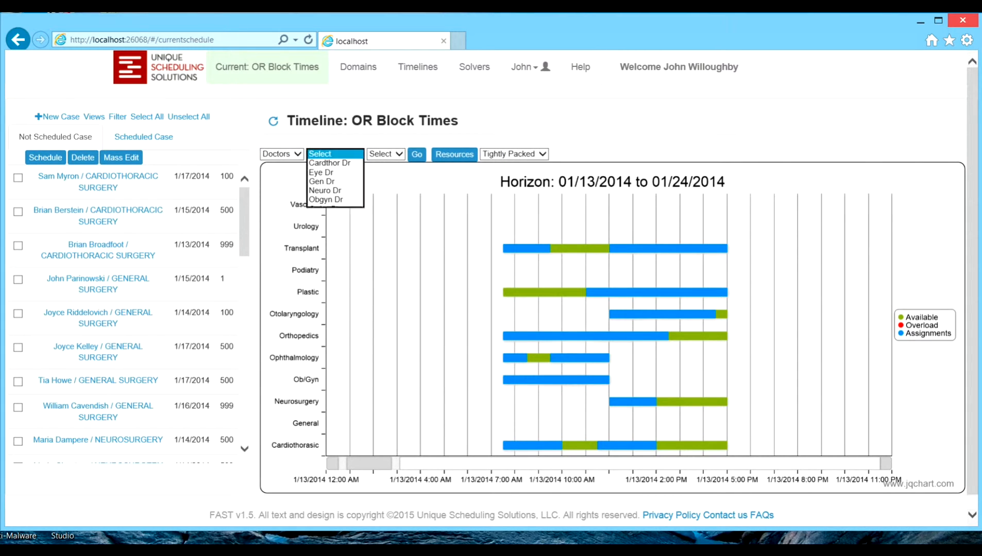
{"action": "left_click", "coordinate": [322, 172]}
{"action": "left_click", "coordinate": [392, 154]}
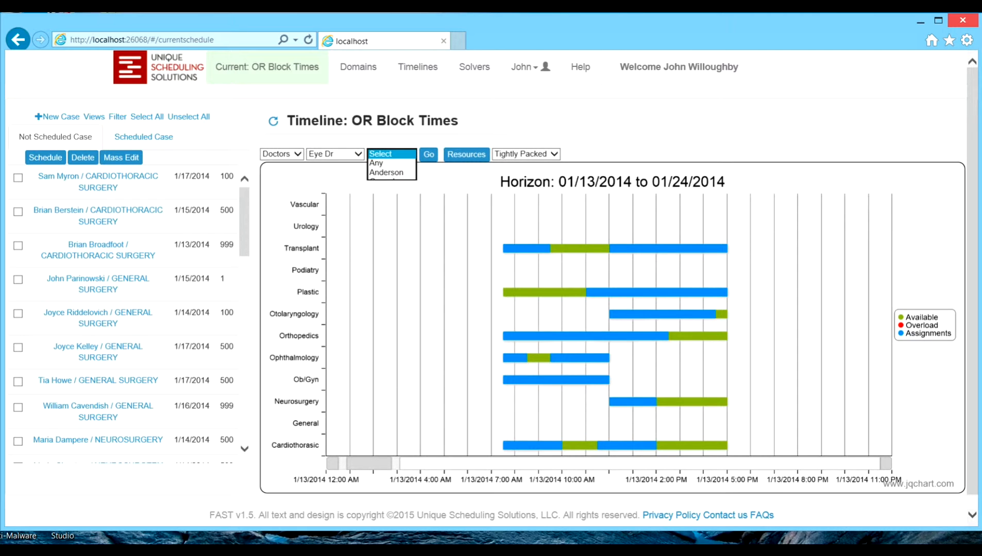
{"action": "left_click", "coordinate": [376, 163]}
{"action": "left_click", "coordinate": [428, 154]}
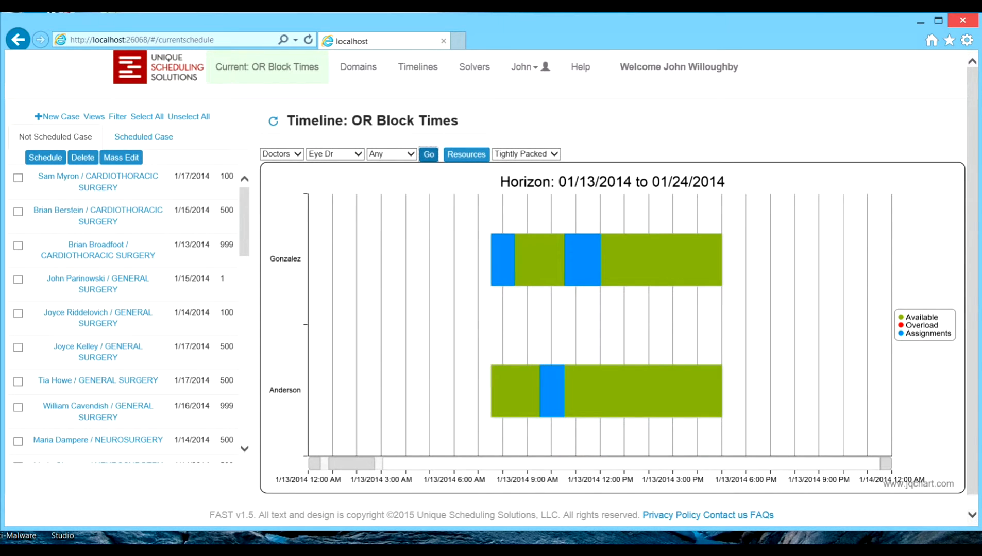
Step: Display the timelines of the OR class, type AIP, name Any, and examine the room assignments and scheduled cases
{"action": "left_click", "coordinate": [282, 154]}
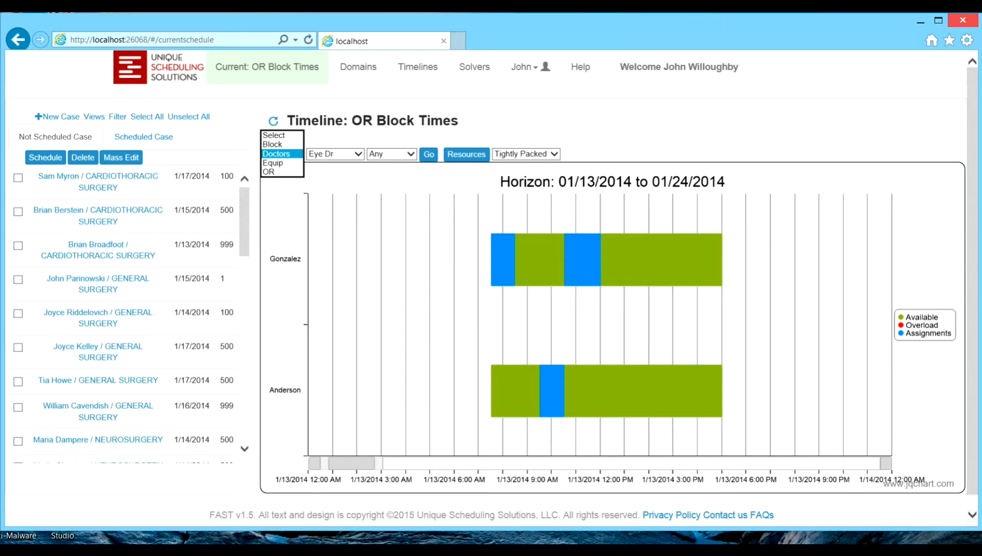
{"action": "left_click", "coordinate": [281, 171]}
{"action": "left_click", "coordinate": [325, 154]}
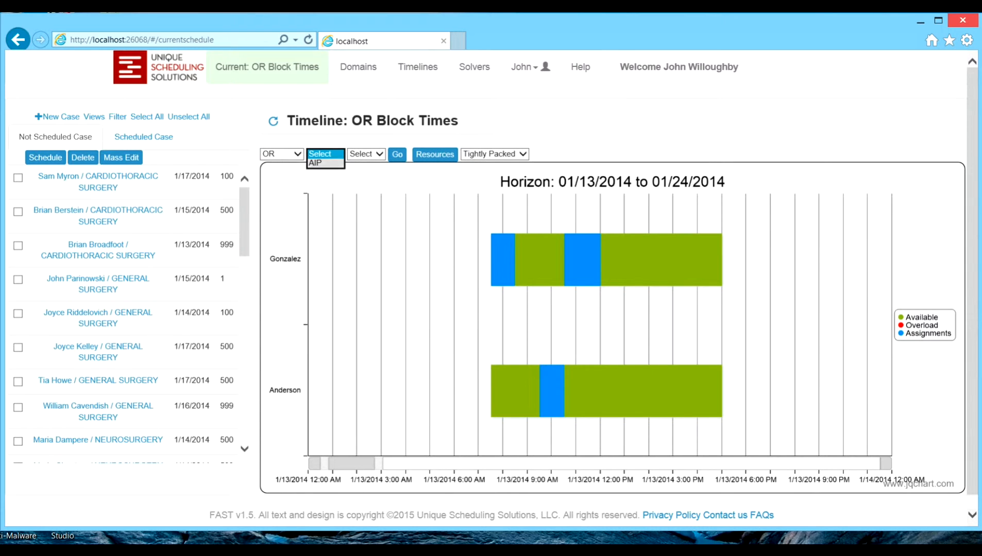
{"action": "left_click", "coordinate": [323, 164]}
{"action": "left_click", "coordinate": [368, 154]}
{"action": "left_click", "coordinate": [367, 163]}
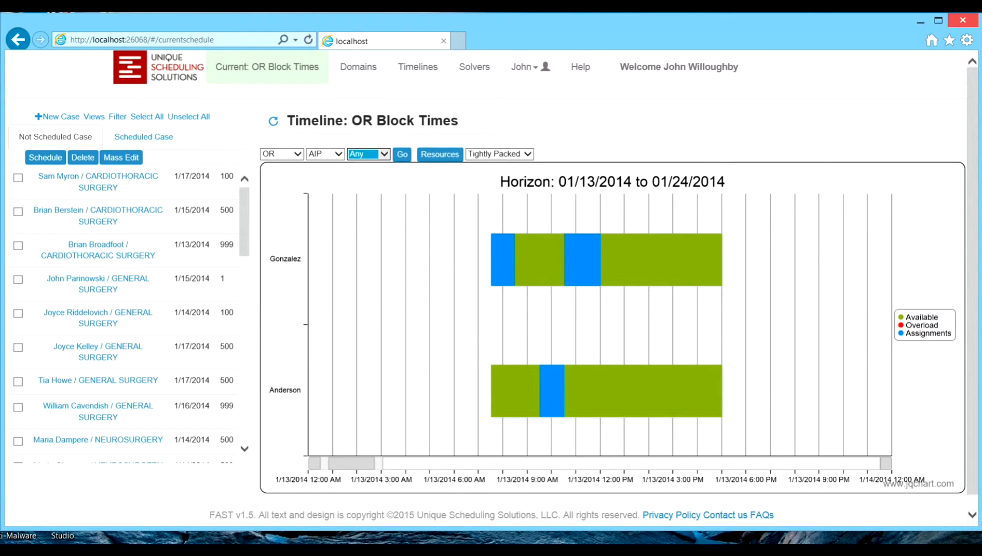
{"action": "left_click", "coordinate": [401, 154]}
{"action": "mouse_move", "coordinate": [515, 220]}
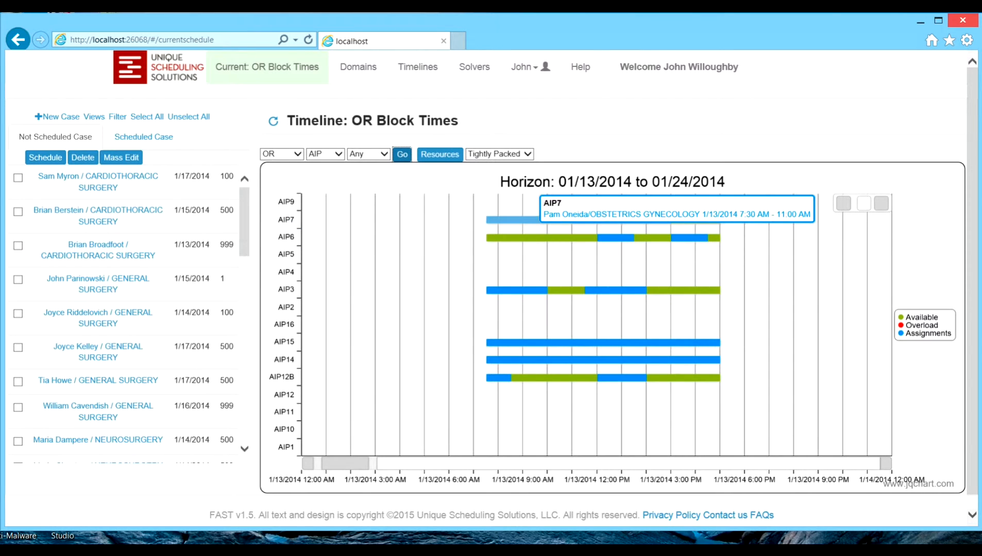
{"action": "mouse_move", "coordinate": [511, 343]}
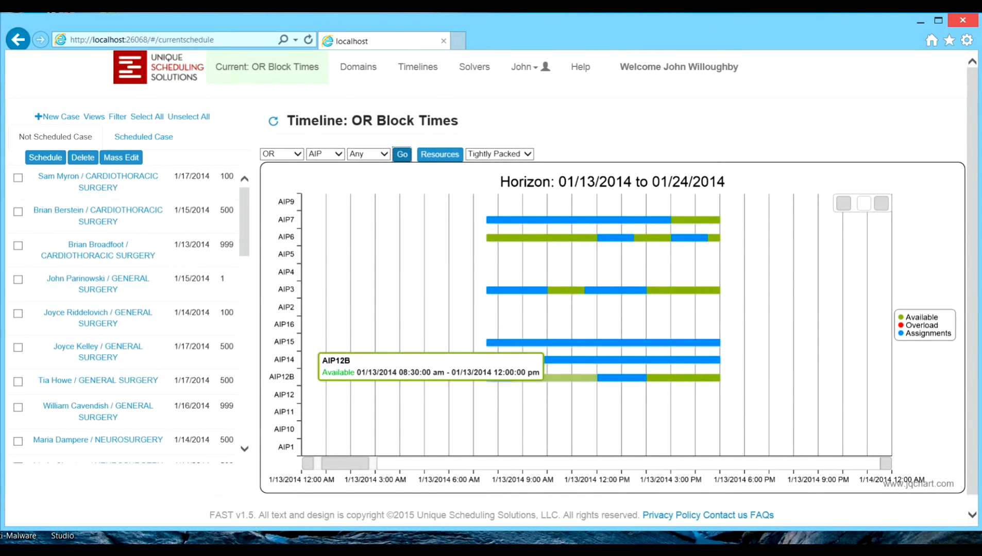
{"action": "left_click", "coordinate": [144, 137]}
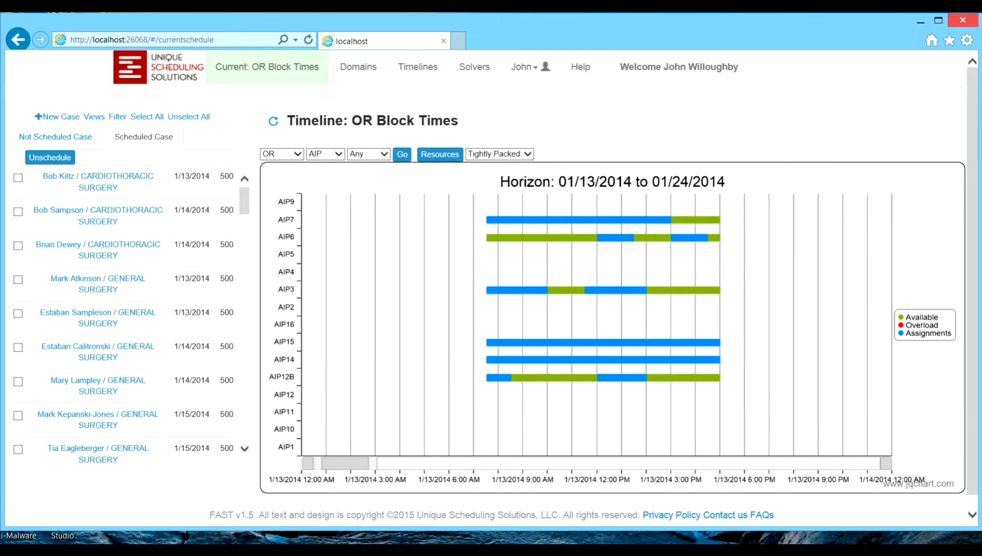
{"action": "scroll", "coordinate": [129, 314], "scroll_direction": "down", "scroll_amount": 10}
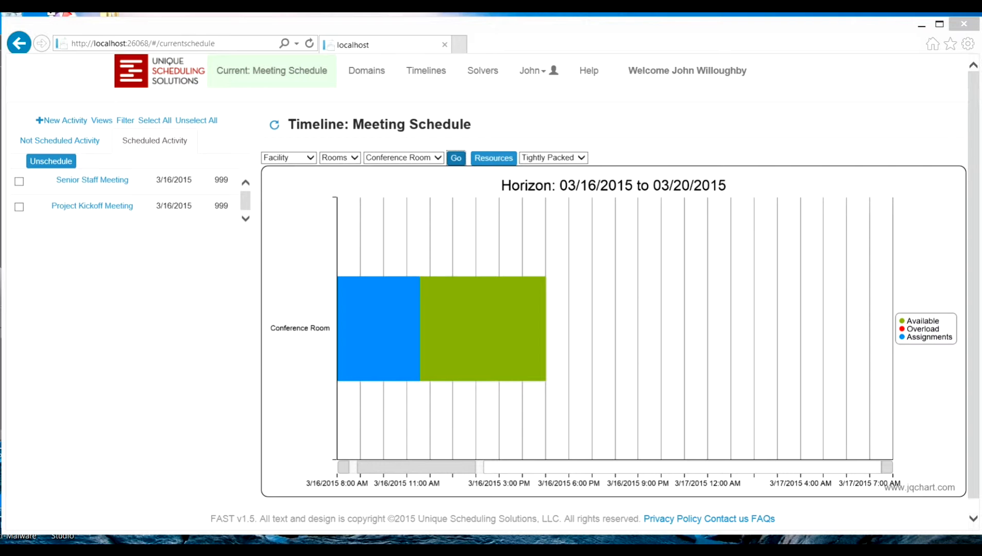
Step: Unschedule the Senior Staff Meeting and the Project Kickoff Meeting together from the scheduled list of the Meeting Schedule
{"action": "left_click", "coordinate": [19, 181]}
{"action": "left_click", "coordinate": [19, 207]}
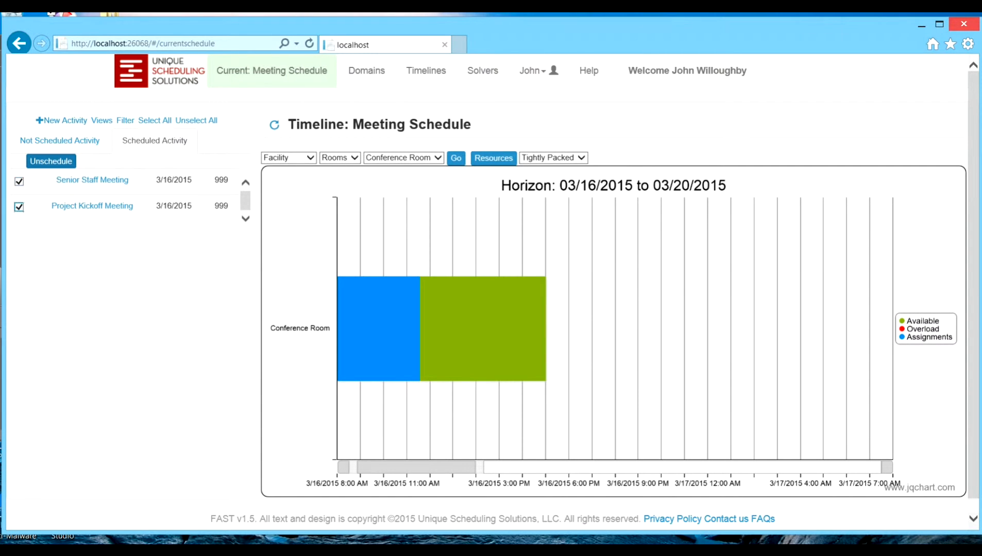
{"action": "left_click", "coordinate": [51, 161]}
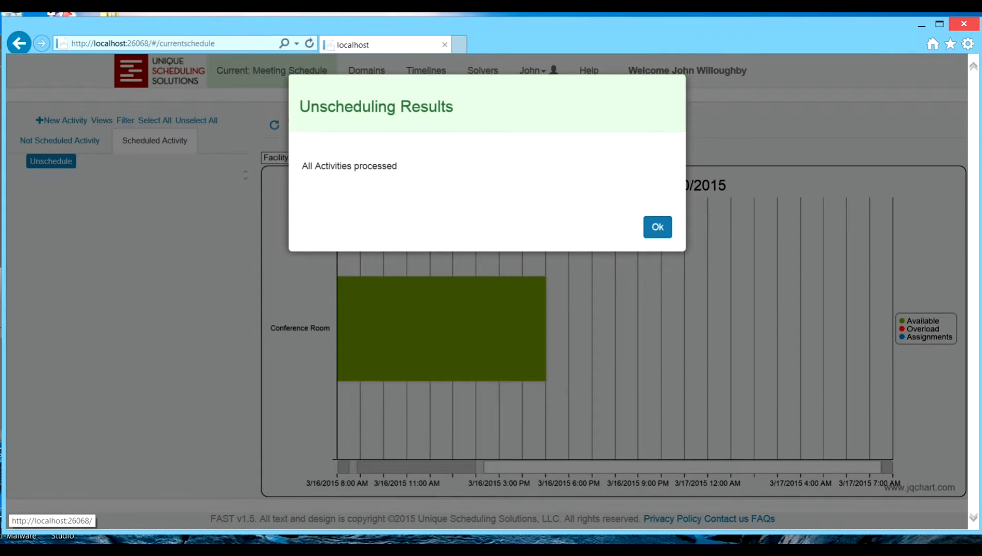
{"action": "left_click", "coordinate": [657, 225]}
Step: Display the timelines of the Equipment class, type Computers, with Any as the resource name
{"action": "left_click", "coordinate": [289, 158]}
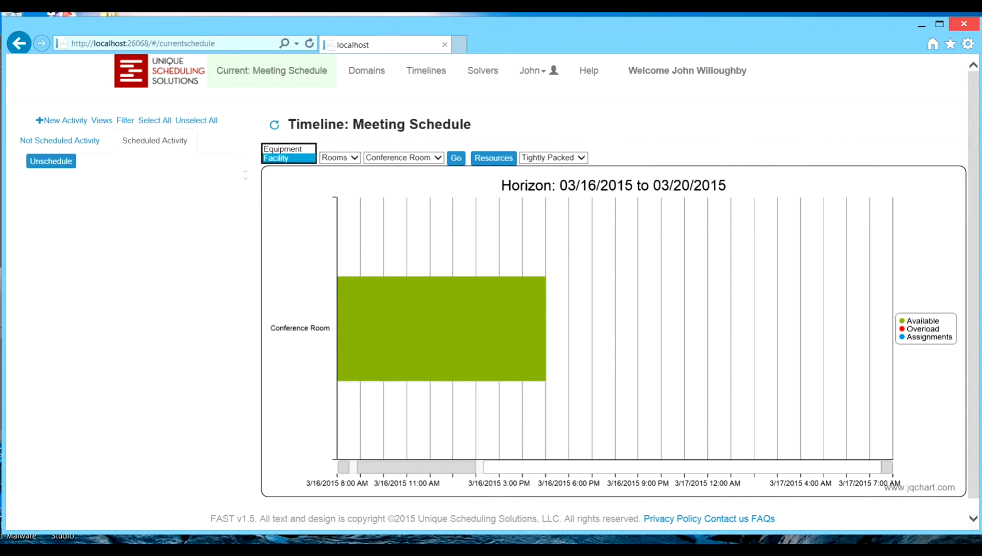
{"action": "left_click", "coordinate": [287, 149]}
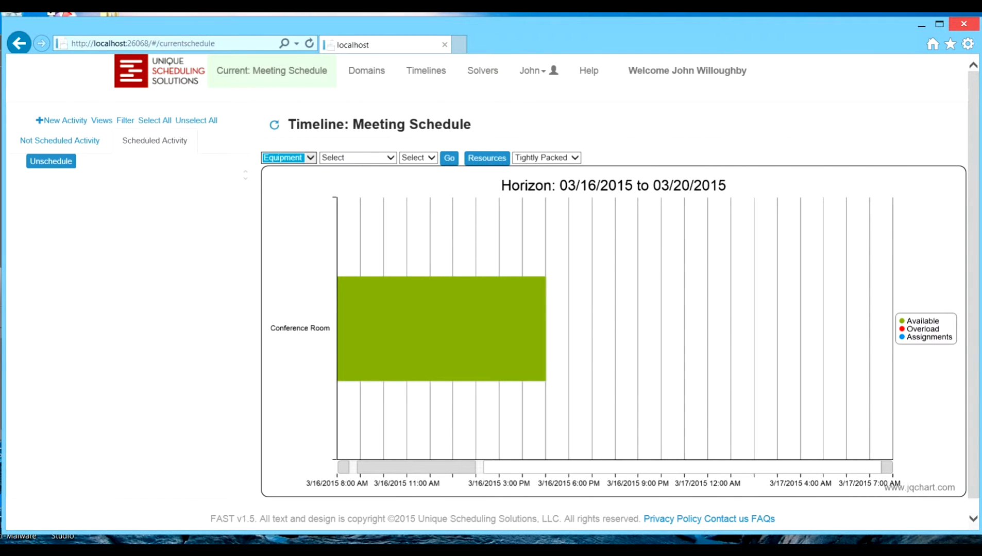
{"action": "left_click", "coordinate": [358, 158]}
{"action": "left_click", "coordinate": [342, 167]}
{"action": "left_click", "coordinate": [418, 158]}
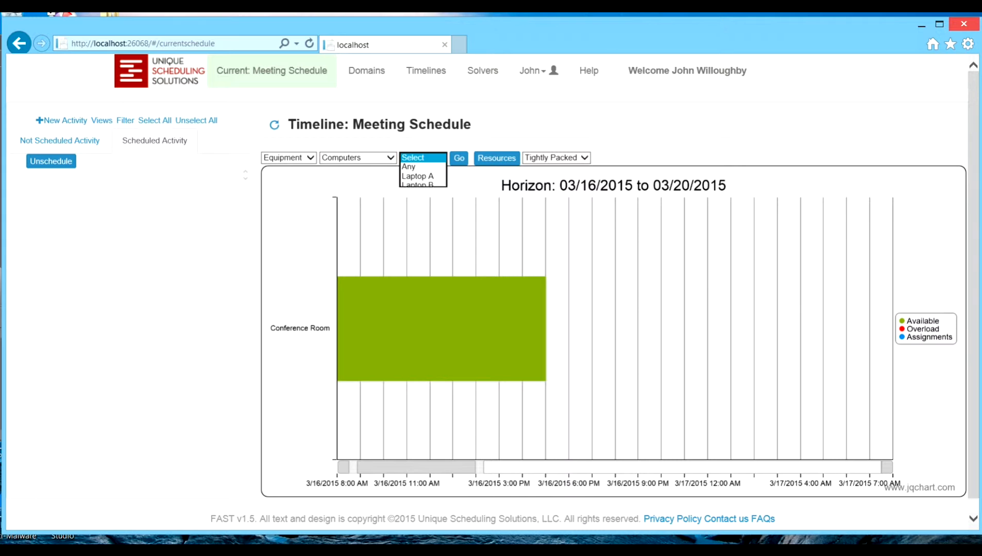
{"action": "left_click", "coordinate": [412, 167]}
{"action": "left_click", "coordinate": [459, 158]}
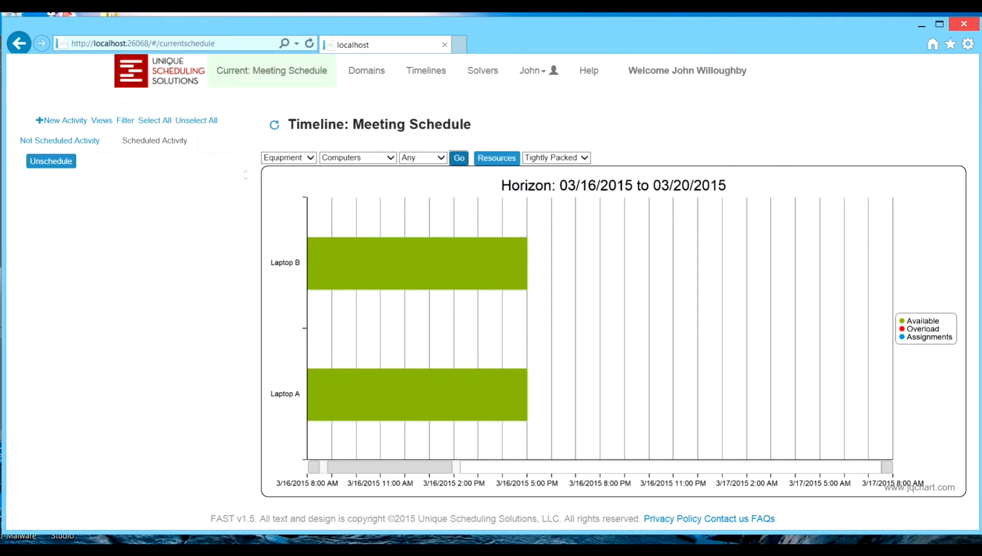
Step: Review the resources of the Senior Staff Meeting in the not scheduled list and close its form
{"action": "left_click", "coordinate": [59, 140]}
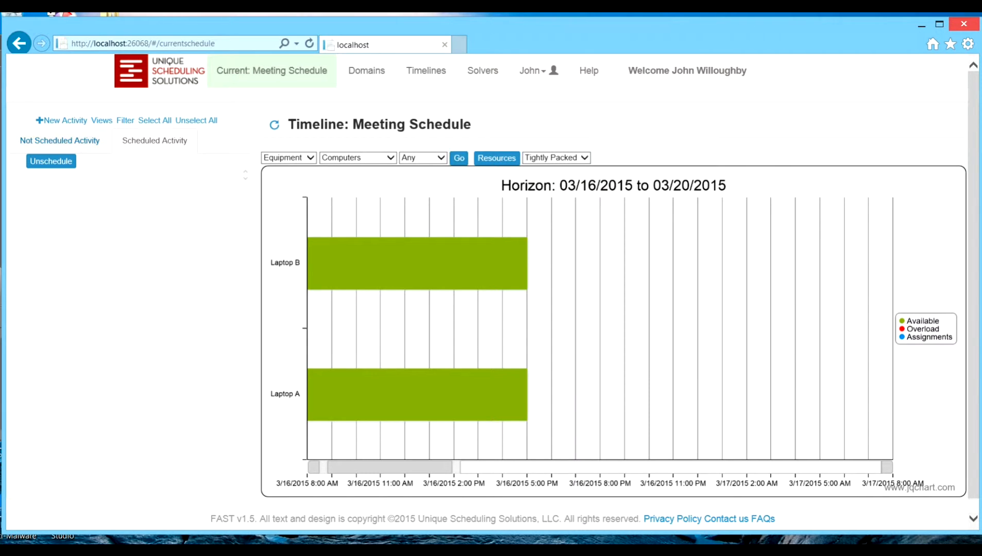
{"action": "left_click", "coordinate": [92, 180]}
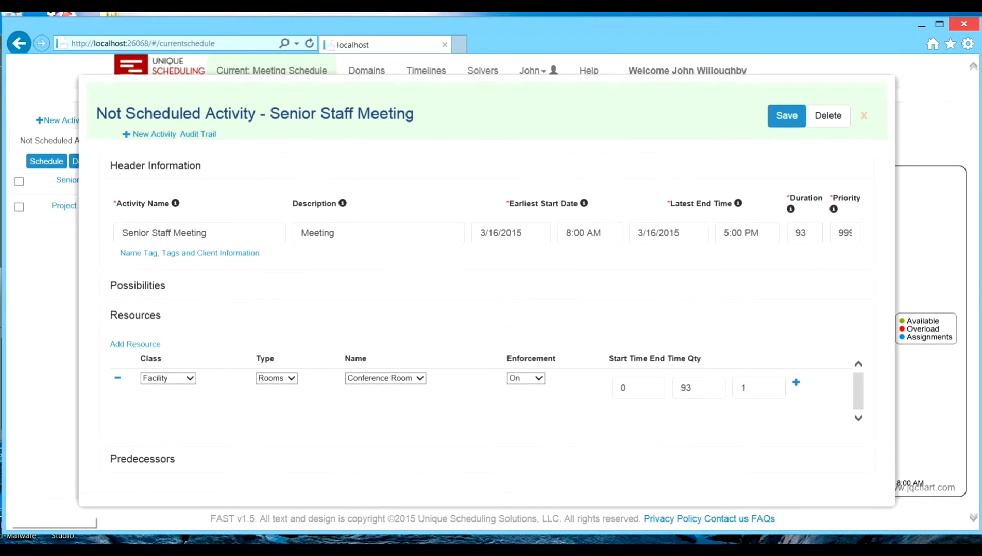
{"action": "left_click", "coordinate": [864, 116]}
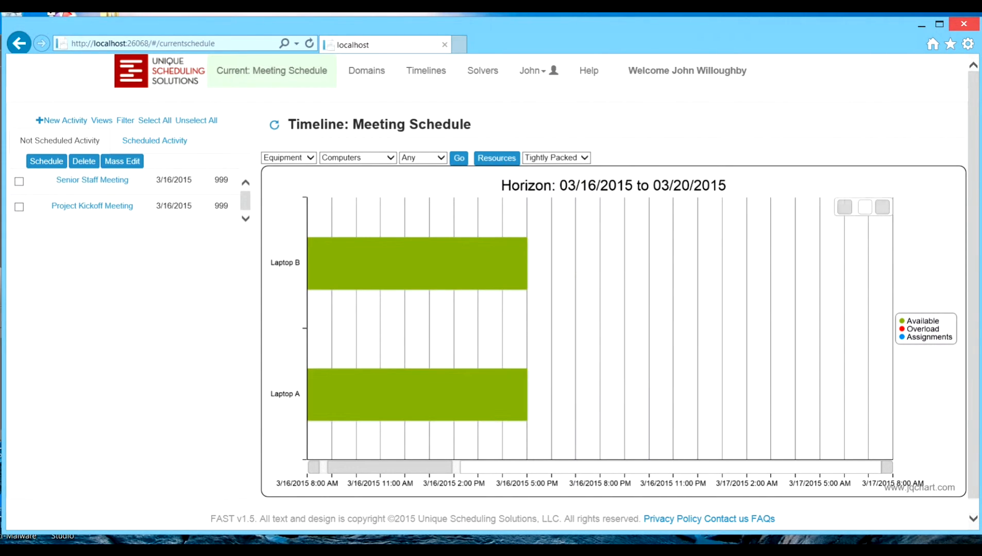
Step: Add the Equipment, Computers, Any resource to the Senior Staff Meeting, save the activity and close its form
{"action": "left_click", "coordinate": [92, 180]}
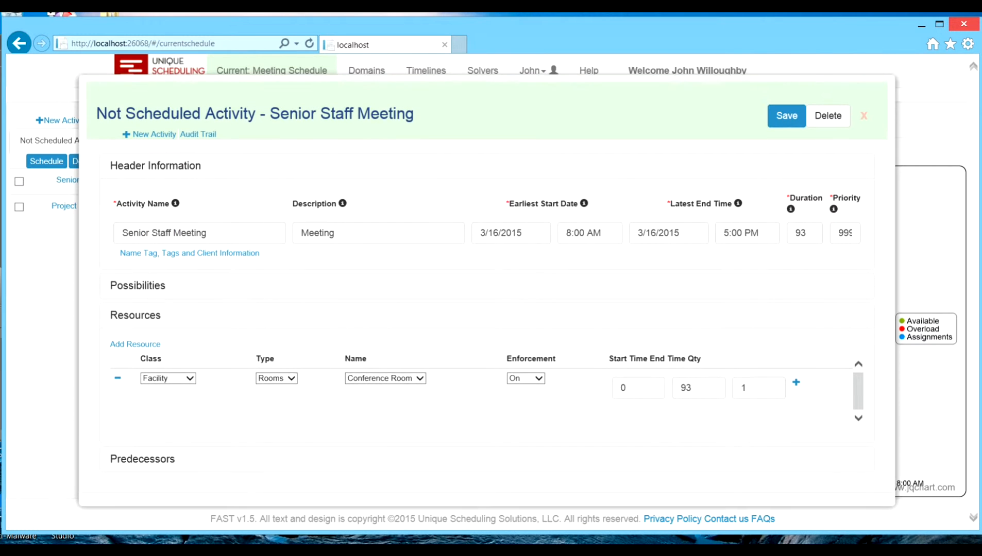
{"action": "left_click", "coordinate": [135, 344]}
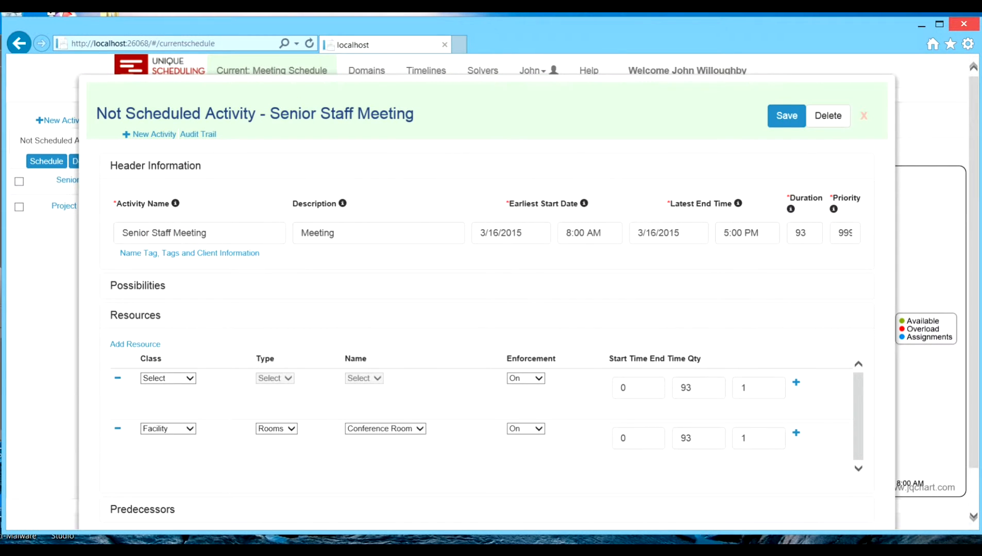
{"action": "left_click", "coordinate": [168, 378]}
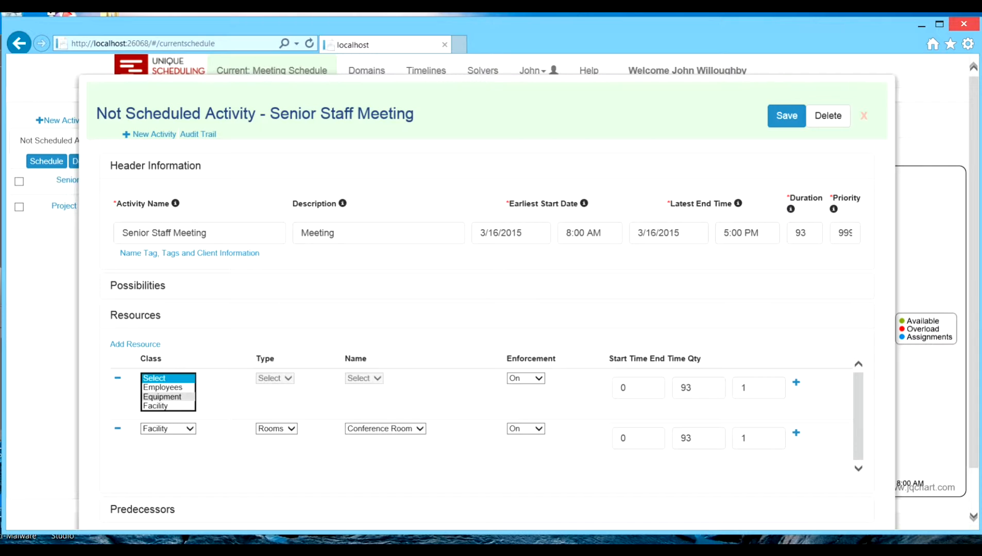
{"action": "left_click", "coordinate": [163, 397]}
{"action": "left_click", "coordinate": [277, 379]}
{"action": "left_click", "coordinate": [261, 387]}
{"action": "left_click", "coordinate": [400, 378]}
{"action": "left_click", "coordinate": [392, 388]}
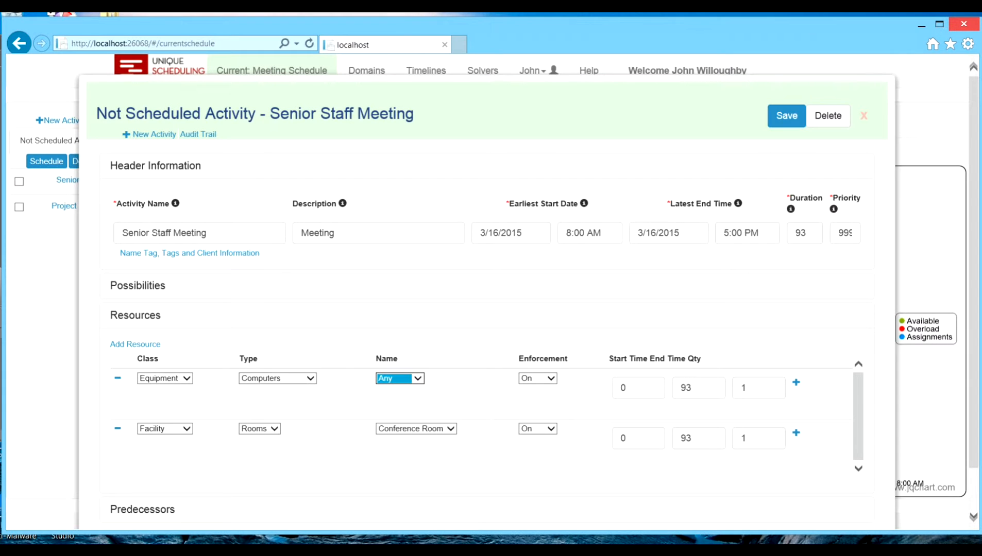
{"action": "left_click", "coordinate": [787, 115]}
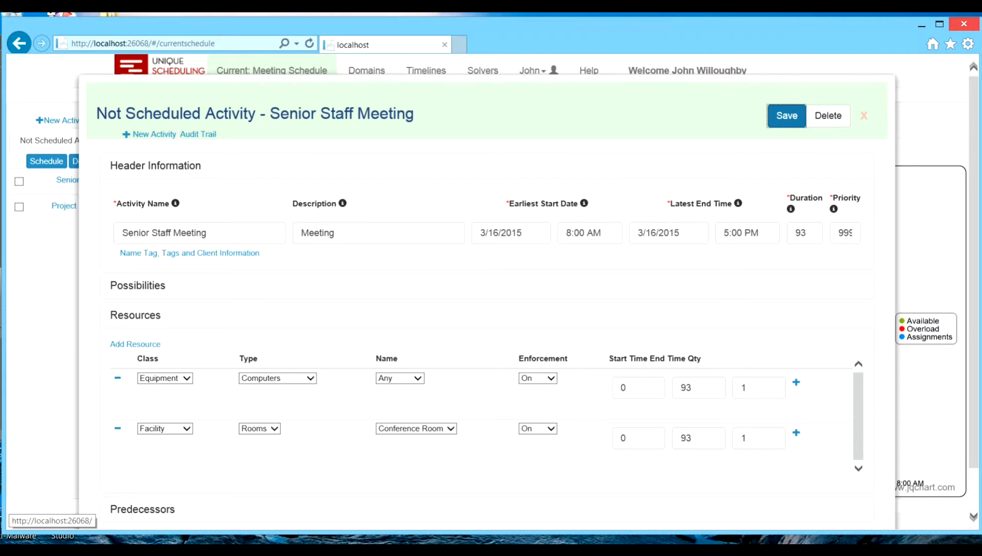
{"action": "left_click", "coordinate": [864, 116]}
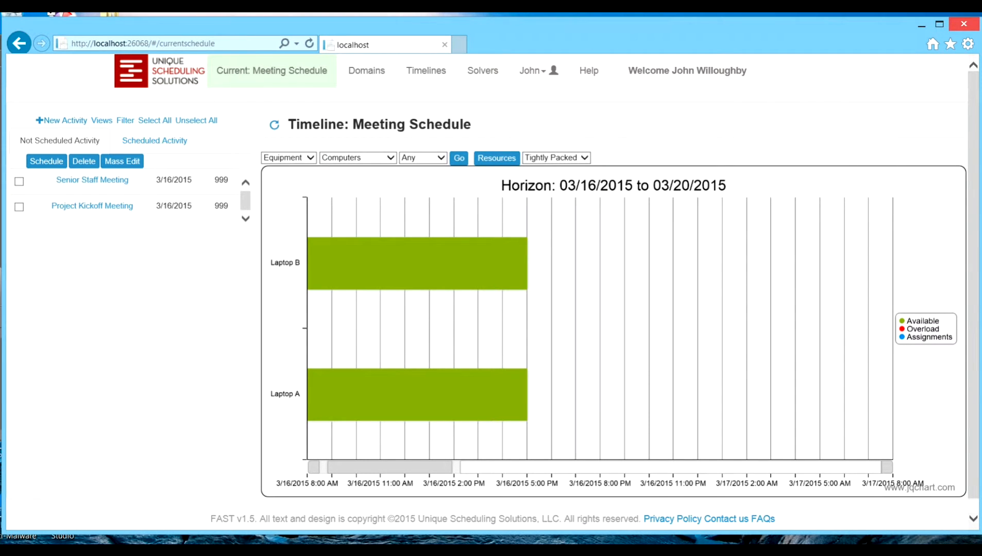
Step: Schedule the Senior Staff Meeting and the Project Kickoff Meeting together from the not scheduled list and acknowledge the scheduling results
{"action": "left_click", "coordinate": [19, 181]}
{"action": "left_click", "coordinate": [19, 207]}
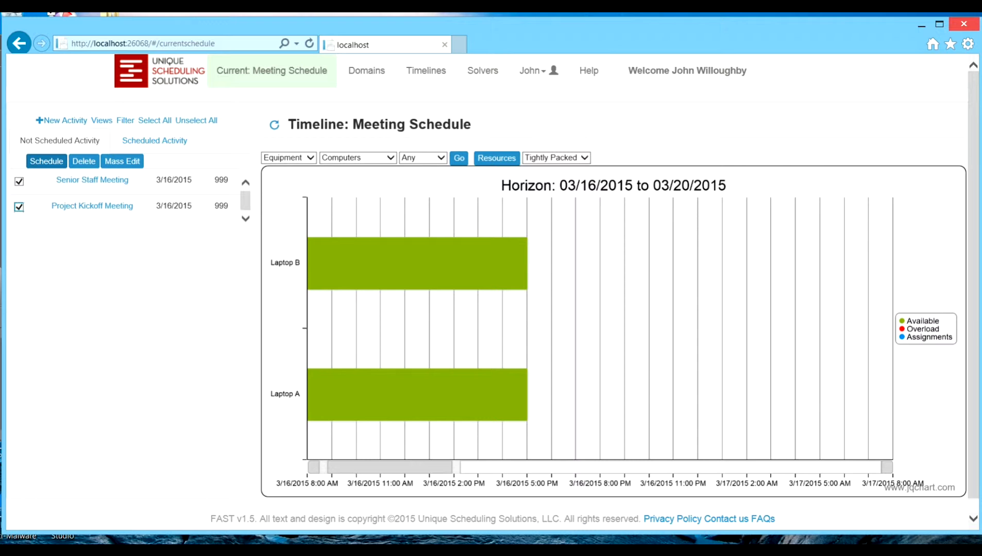
{"action": "left_click", "coordinate": [46, 161]}
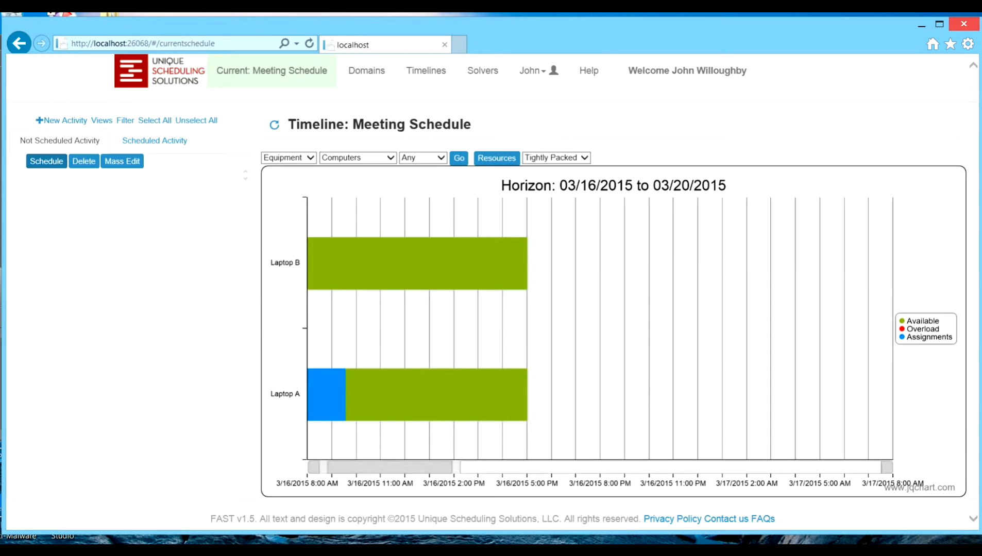
{"action": "left_click", "coordinate": [657, 227]}
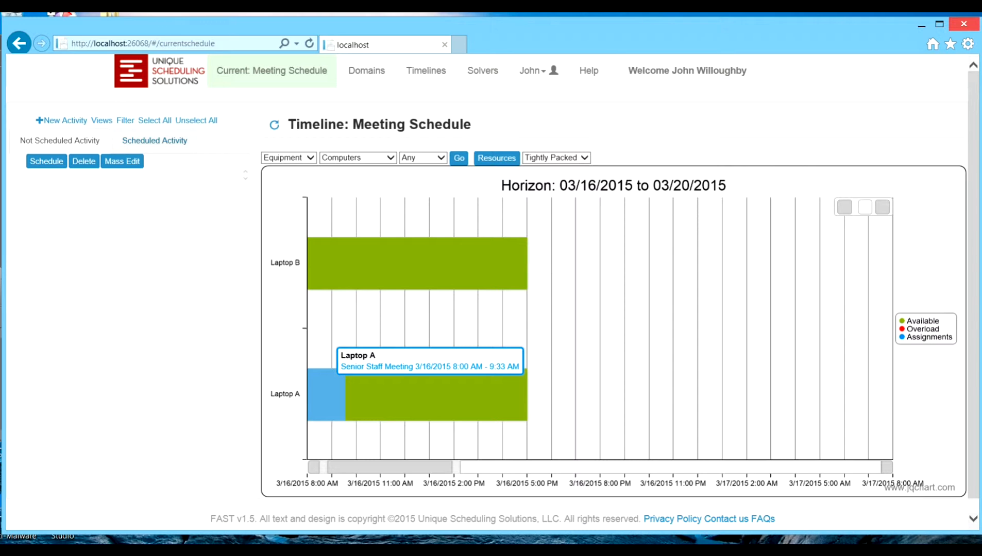
Step: Unschedule the Senior Staff Meeting from the Laptop A timeline and set the name of its Computers resource to Any
{"action": "left_click", "coordinate": [326, 394]}
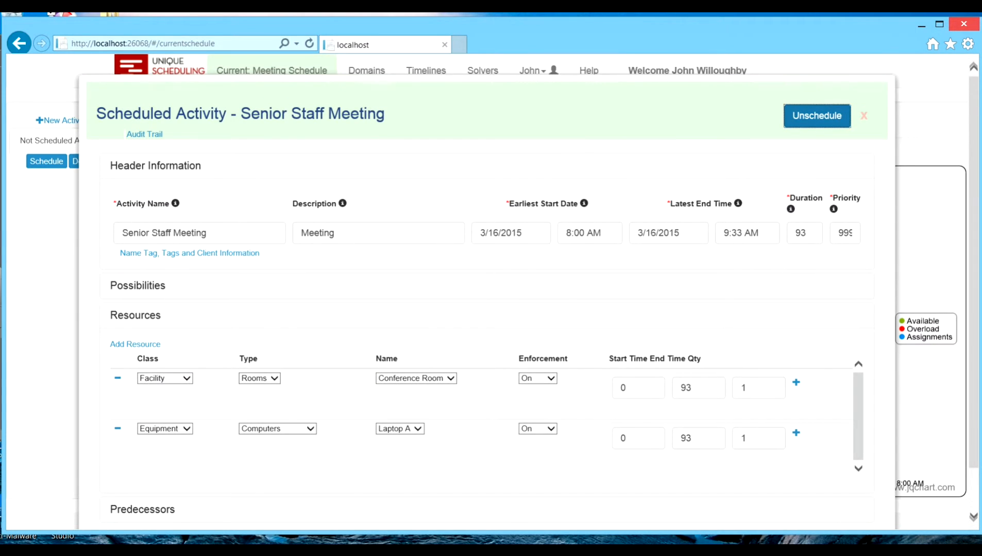
{"action": "left_click", "coordinate": [818, 116]}
{"action": "left_click", "coordinate": [90, 180]}
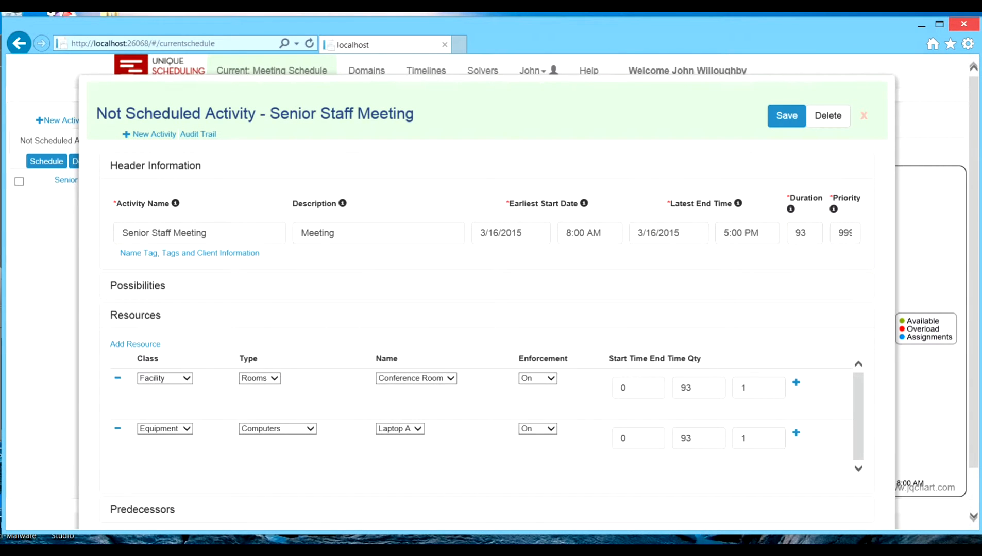
{"action": "left_click", "coordinate": [400, 428]}
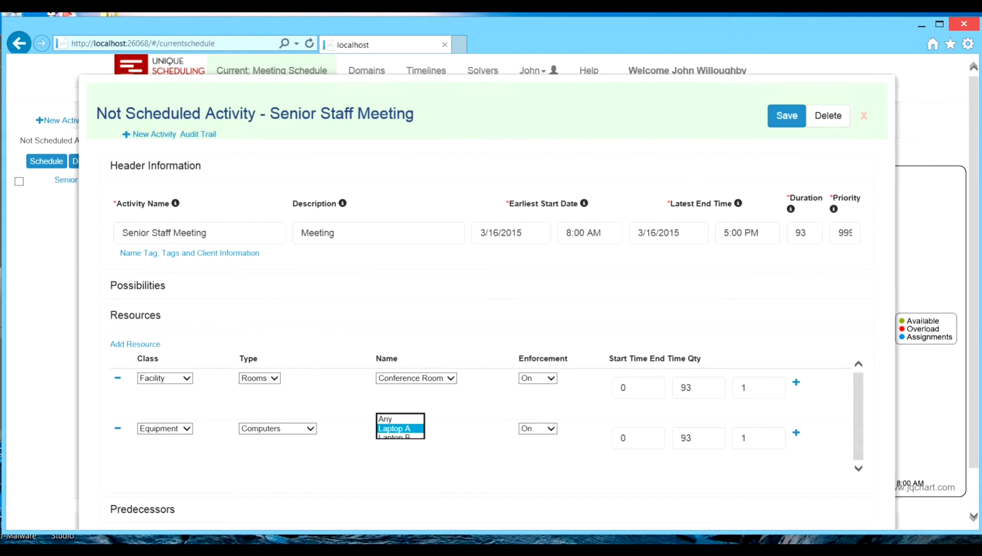
{"action": "left_click", "coordinate": [391, 419]}
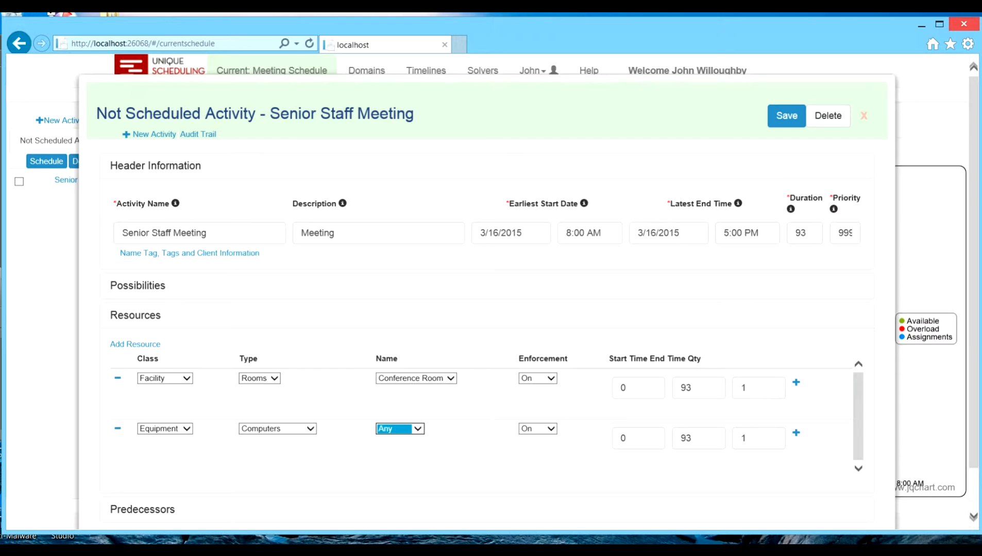
Step: Set the start time of the Senior Staff Meeting's Computers resource to 45 and save the activity
{"action": "left_click", "coordinate": [623, 439]}
{"action": "double_click", "coordinate": [624, 439]}
{"action": "type", "text": "45"}
{"action": "key", "text": "Tab"}
{"action": "left_click", "coordinate": [787, 115]}
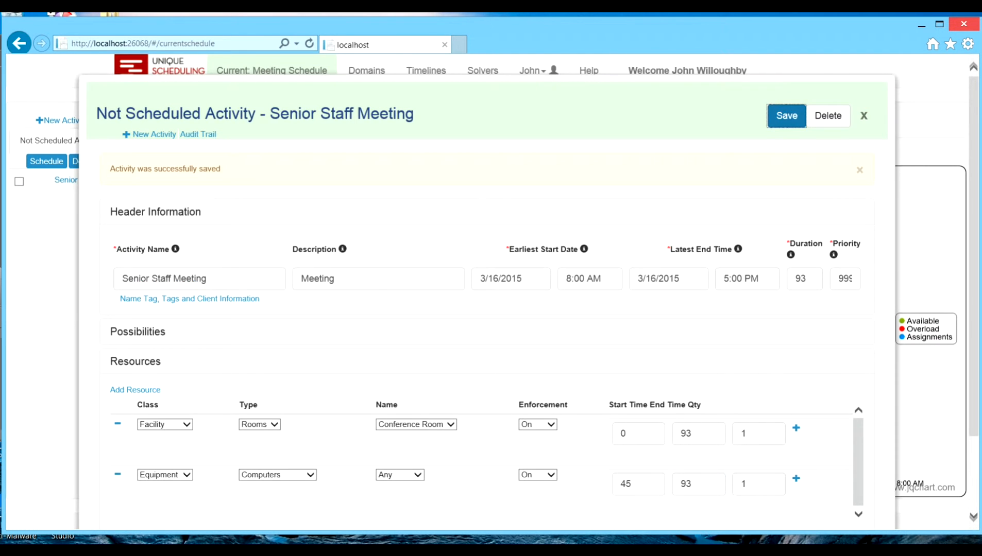
Step: Schedule only the Senior Staff Meeting from the not scheduled list and acknowledge the scheduling results
{"action": "left_click", "coordinate": [19, 181]}
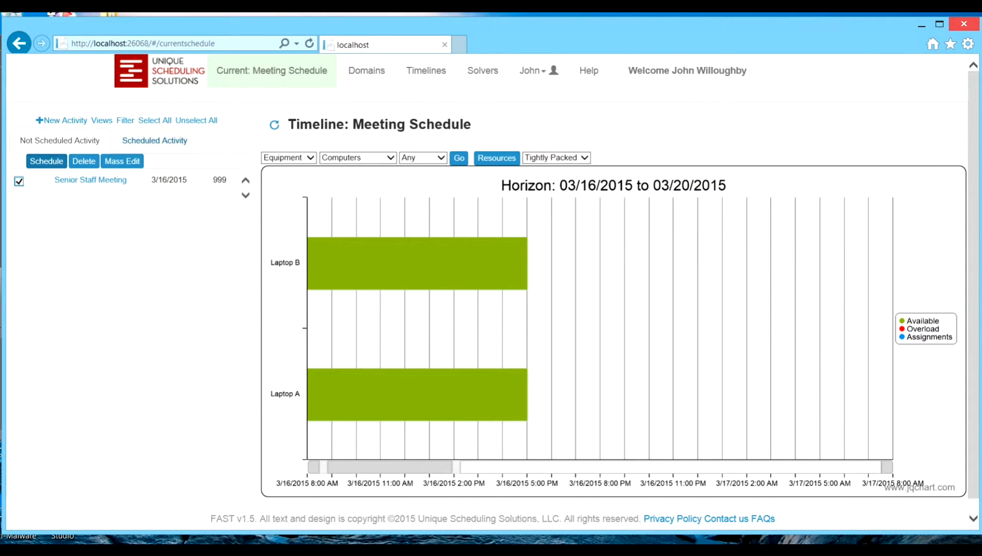
{"action": "left_click", "coordinate": [46, 161]}
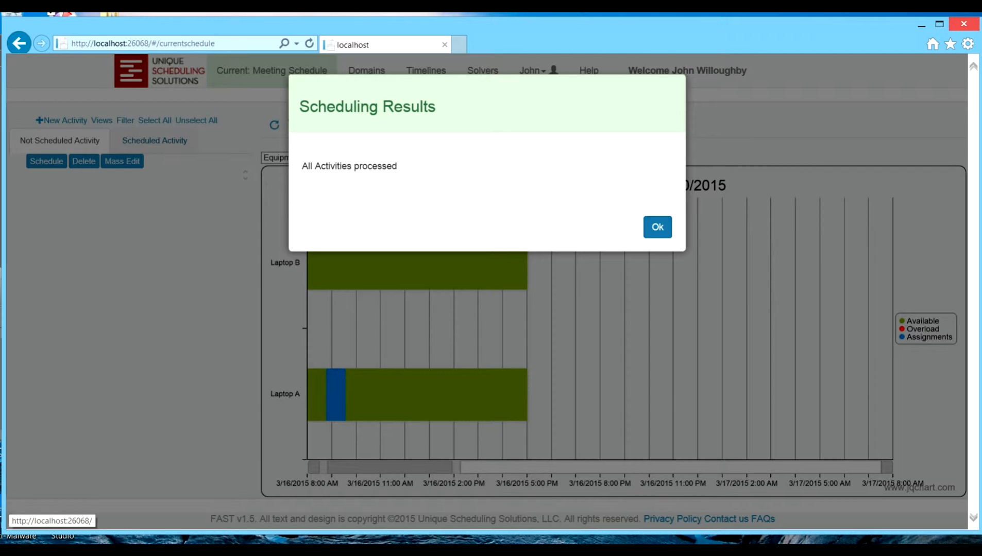
{"action": "left_click", "coordinate": [657, 227]}
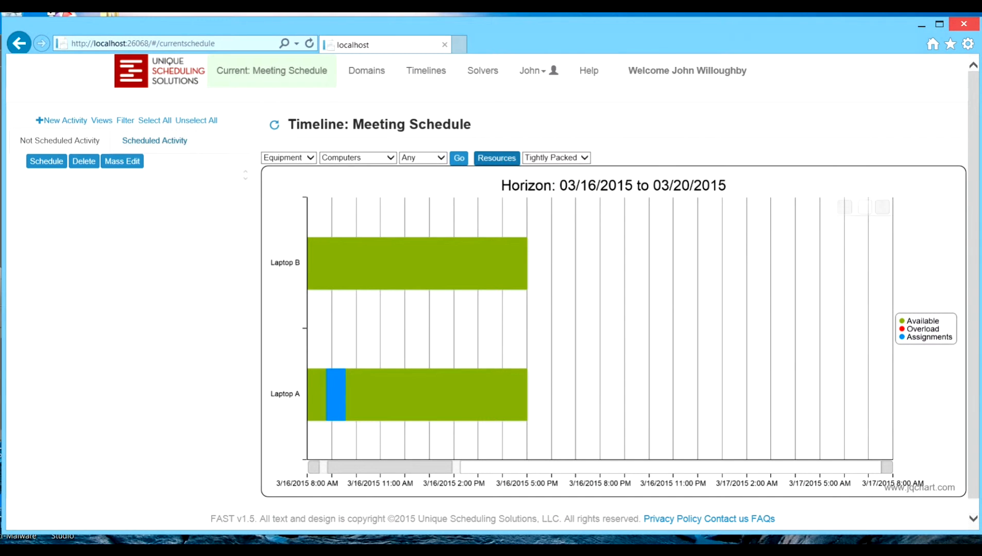
Step: Examine the profile chart of the Equipment, Computers, Laptop A resource, and open the Senior Staff Meeting assignment on the Laptop A timeline
{"action": "left_click", "coordinate": [496, 157]}
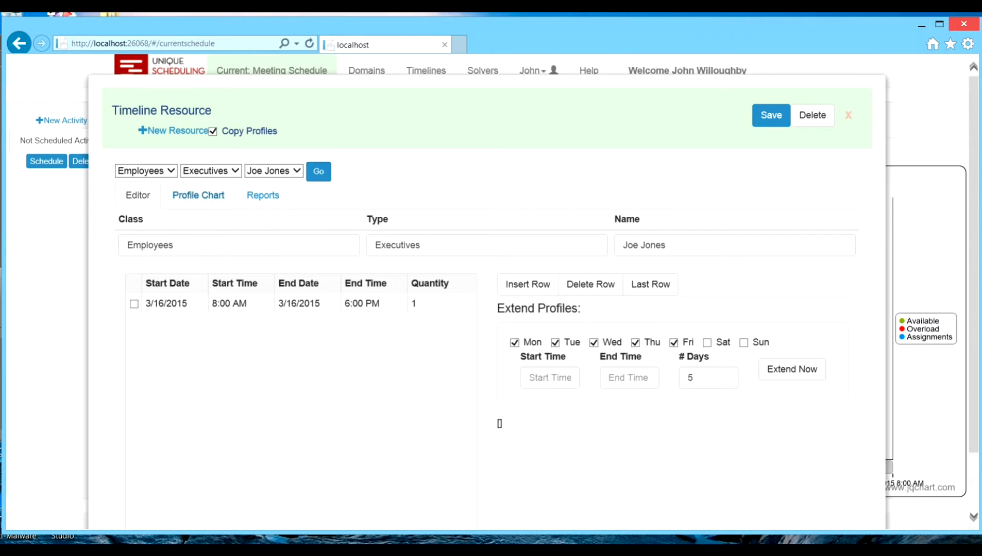
{"action": "left_click", "coordinate": [146, 171]}
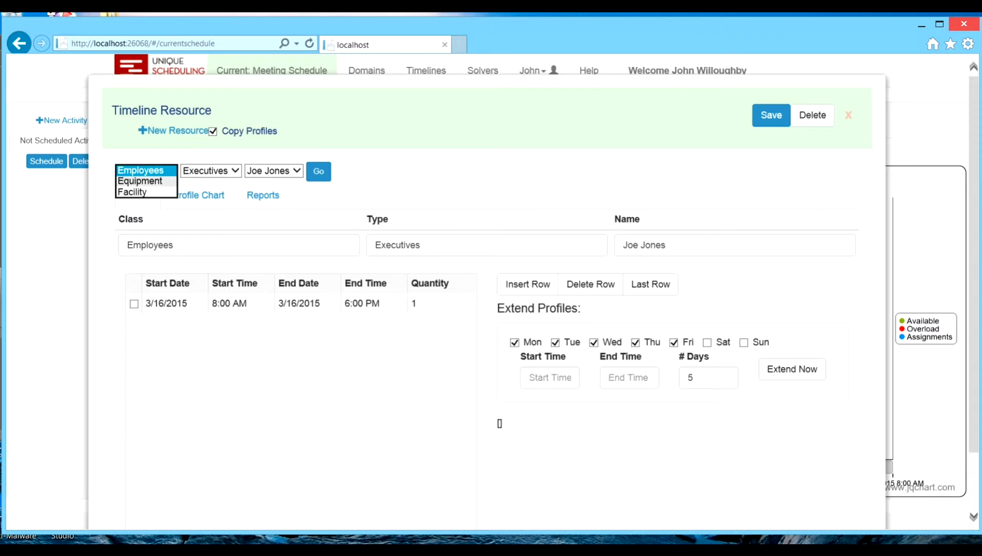
{"action": "left_click", "coordinate": [141, 182]}
{"action": "left_click", "coordinate": [339, 171]}
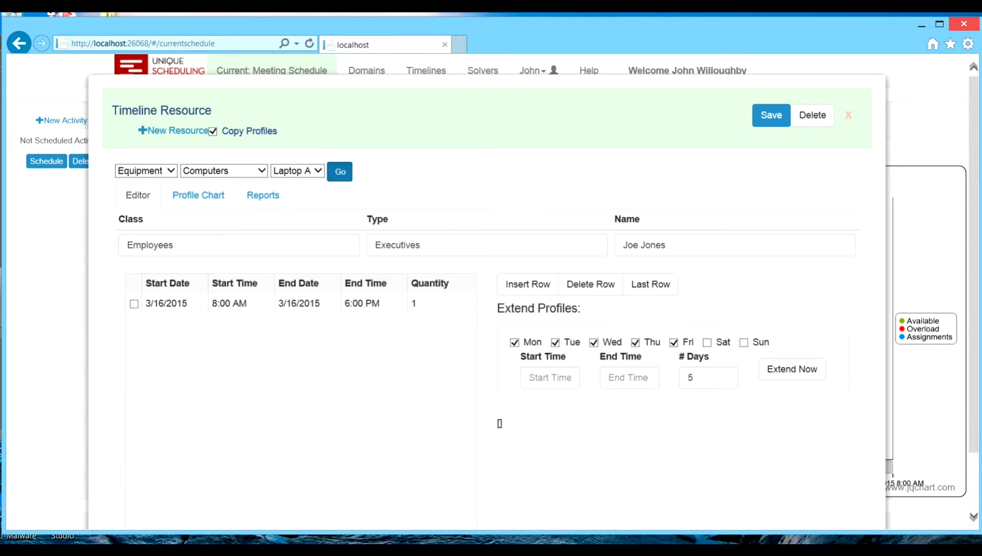
{"action": "left_click", "coordinate": [199, 196]}
{"action": "mouse_move", "coordinate": [177, 241]}
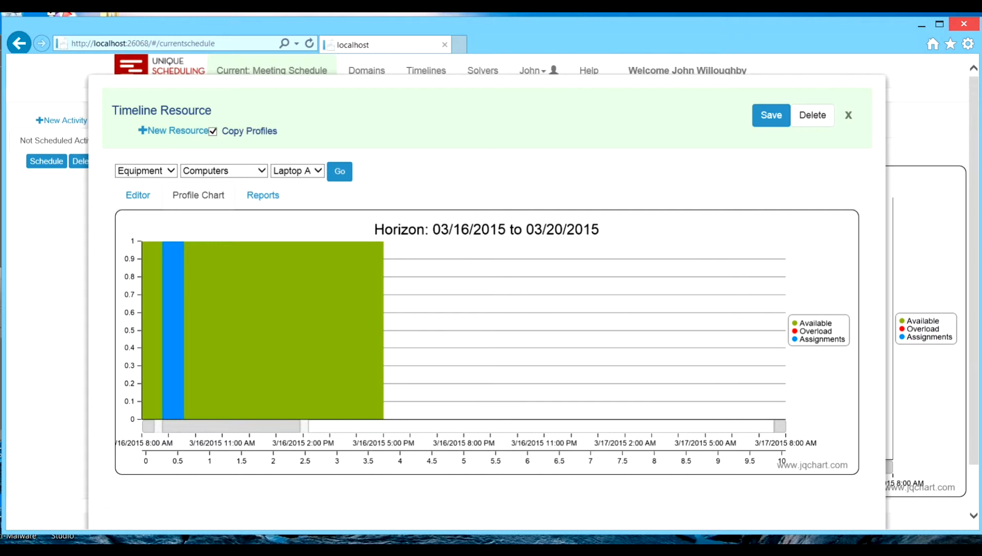
{"action": "left_click", "coordinate": [848, 115]}
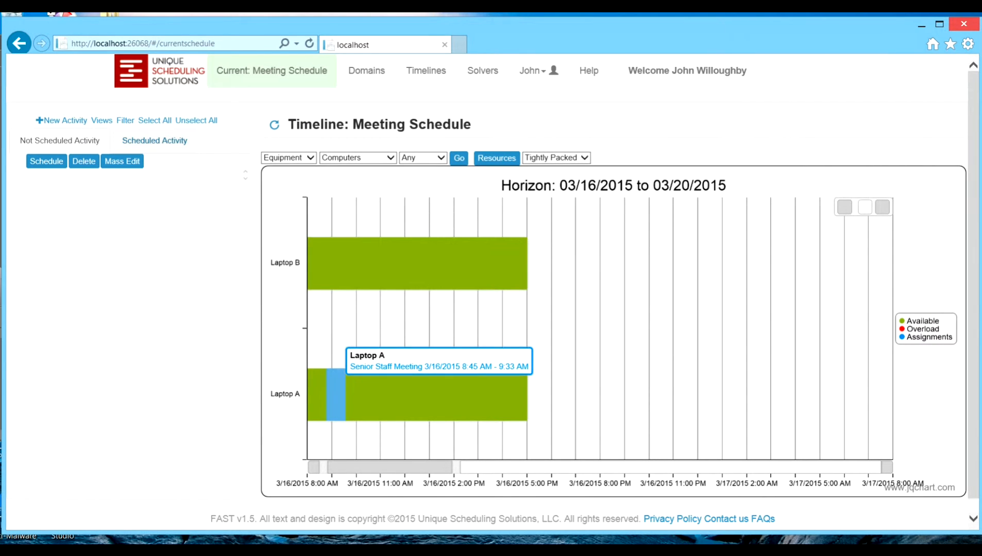
{"action": "left_click", "coordinate": [336, 394]}
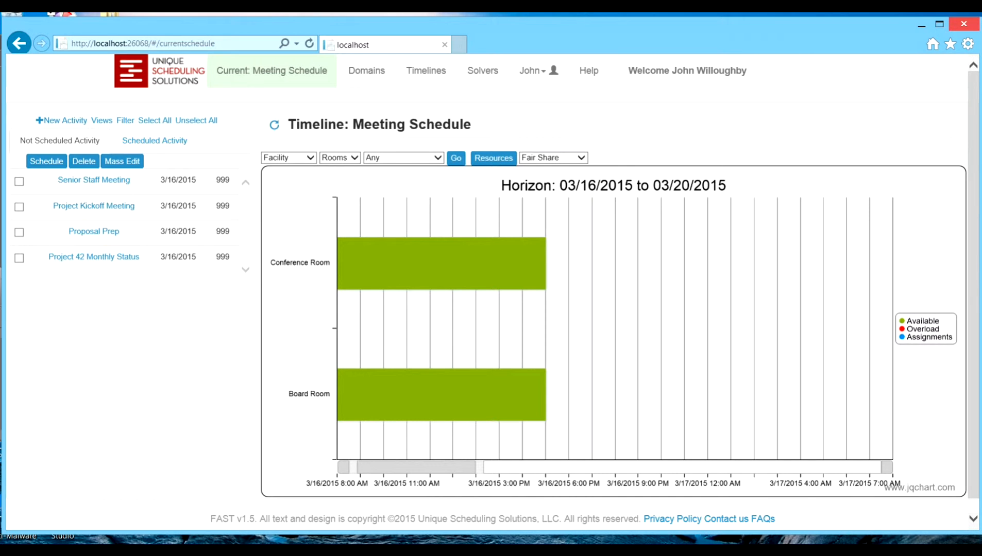
Step: Review the room resources of the unscheduled Proposal Prep and Project 42 Monthly Status activities, closing each form without changes
{"action": "mouse_move", "coordinate": [442, 264]}
{"action": "mouse_move", "coordinate": [441, 394]}
{"action": "left_click", "coordinate": [94, 232]}
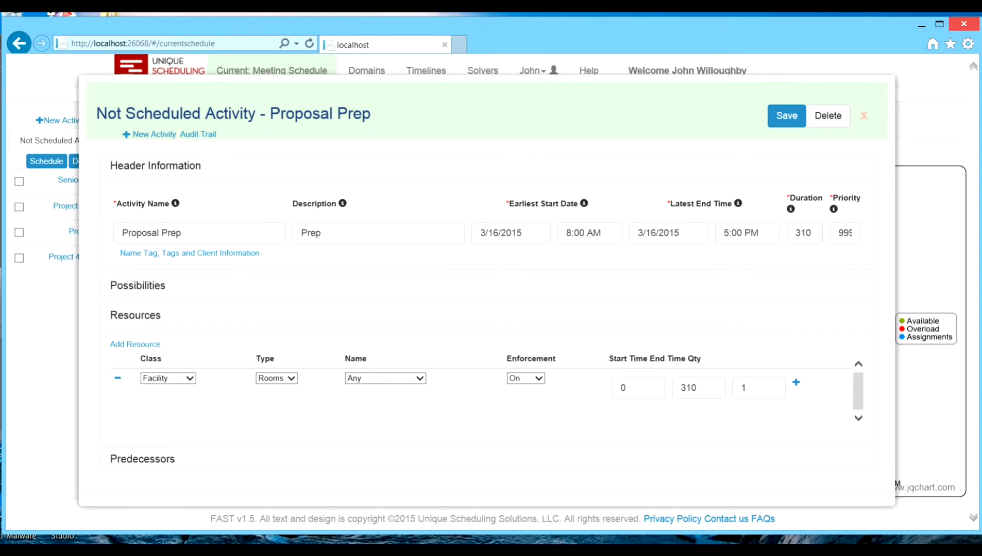
{"action": "left_click", "coordinate": [865, 116]}
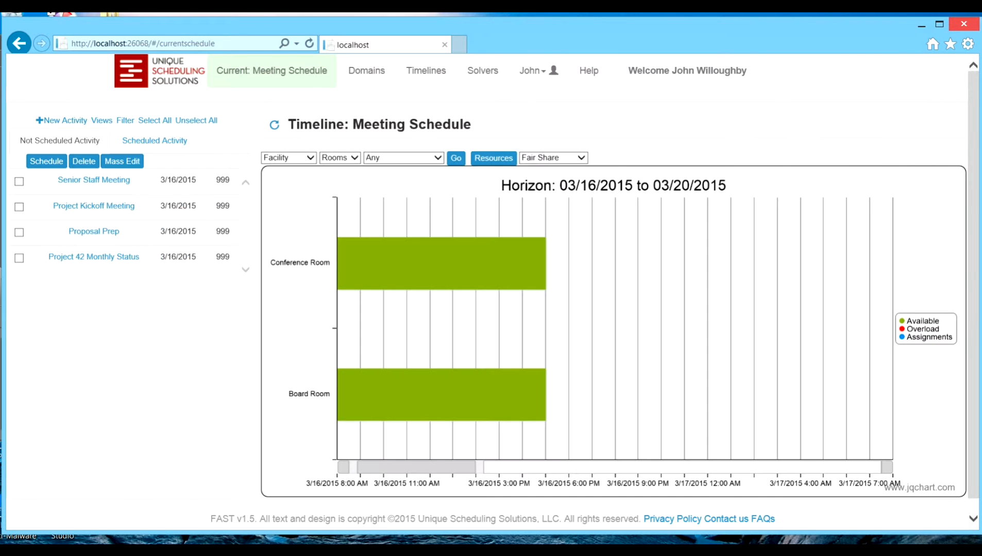
{"action": "left_click", "coordinate": [94, 257]}
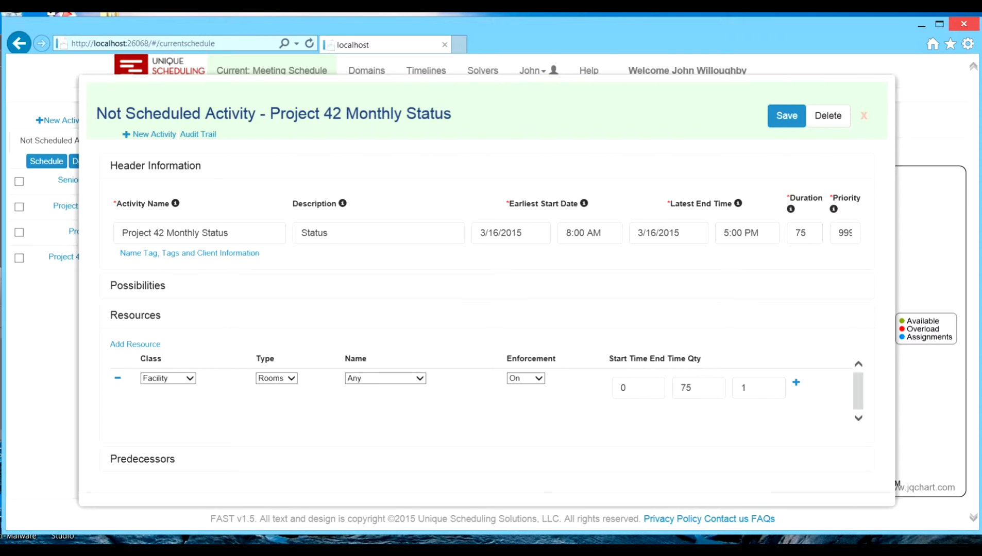
{"action": "left_click", "coordinate": [420, 379]}
{"action": "left_click", "coordinate": [419, 378]}
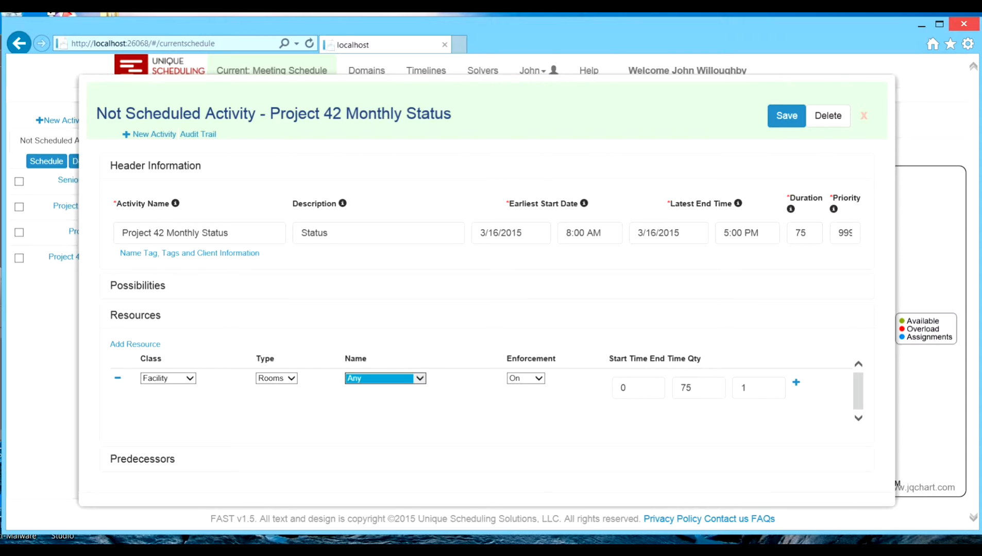
{"action": "left_click", "coordinate": [864, 116]}
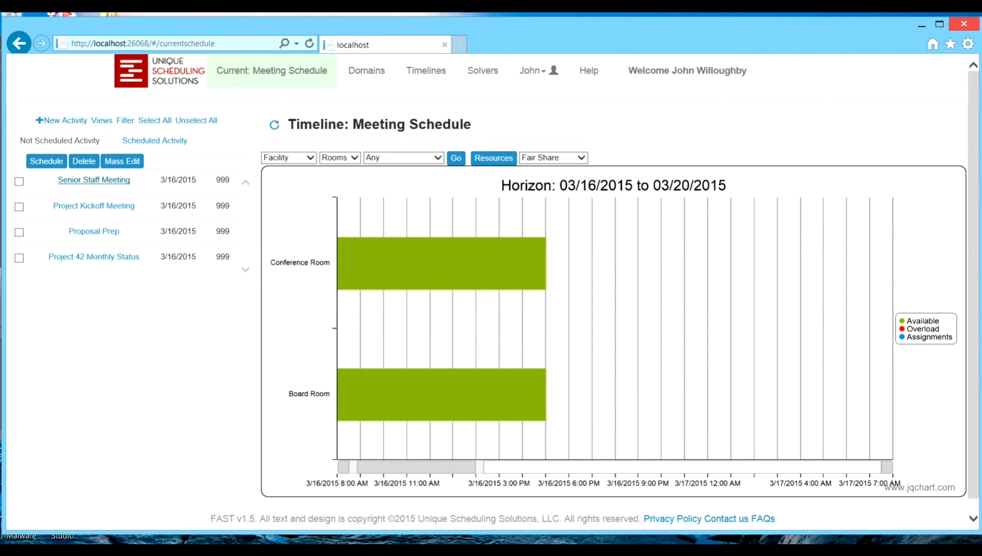
Step: Find the scheduling possibilities of the unscheduled Senior Staff Meeting, examine the room and computer combinations, and close its form
{"action": "left_click", "coordinate": [94, 180]}
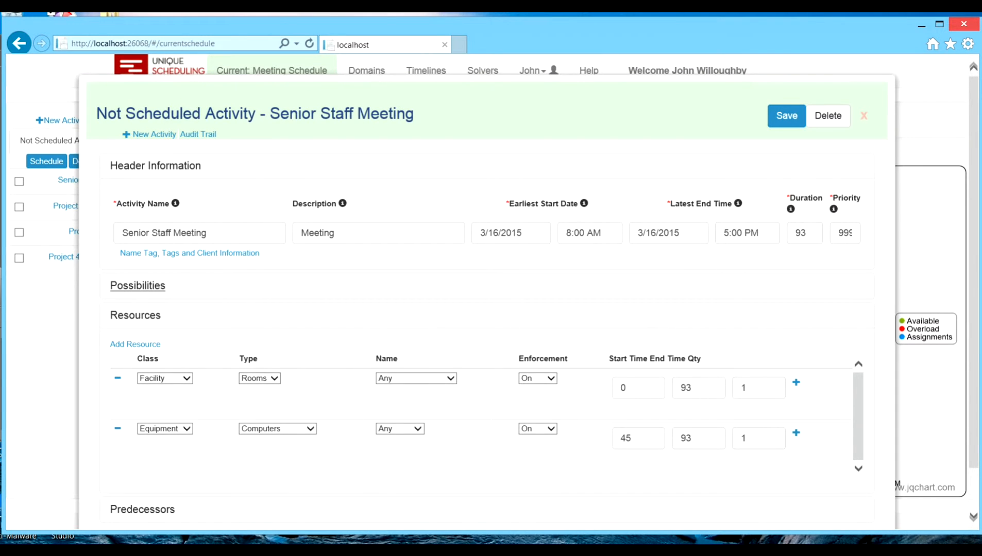
{"action": "left_click", "coordinate": [138, 286]}
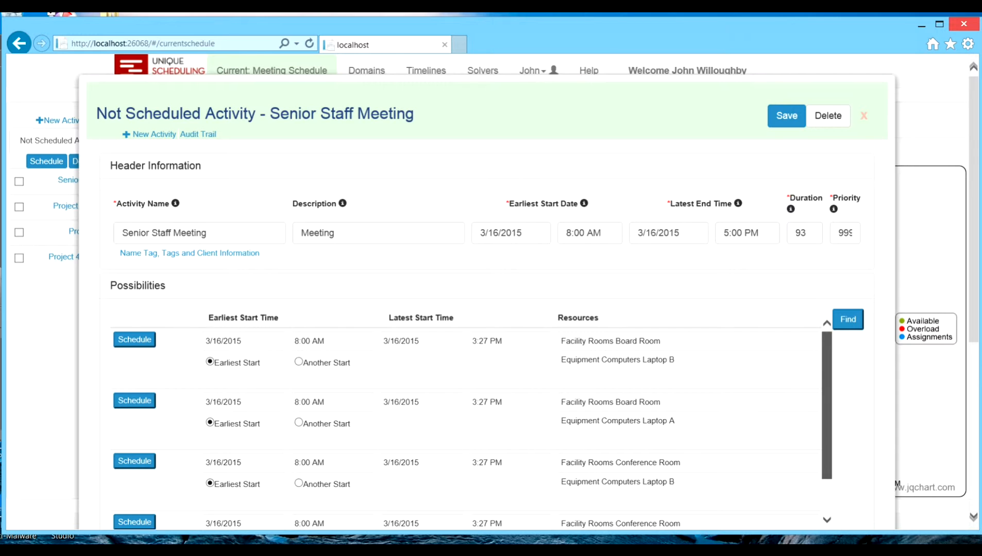
{"action": "mouse_move", "coordinate": [827, 405]}
{"action": "left_mouse_down"}
{"action": "mouse_move", "coordinate": [827, 438]}
{"action": "mouse_move", "coordinate": [827, 405]}
{"action": "left_mouse_up"}
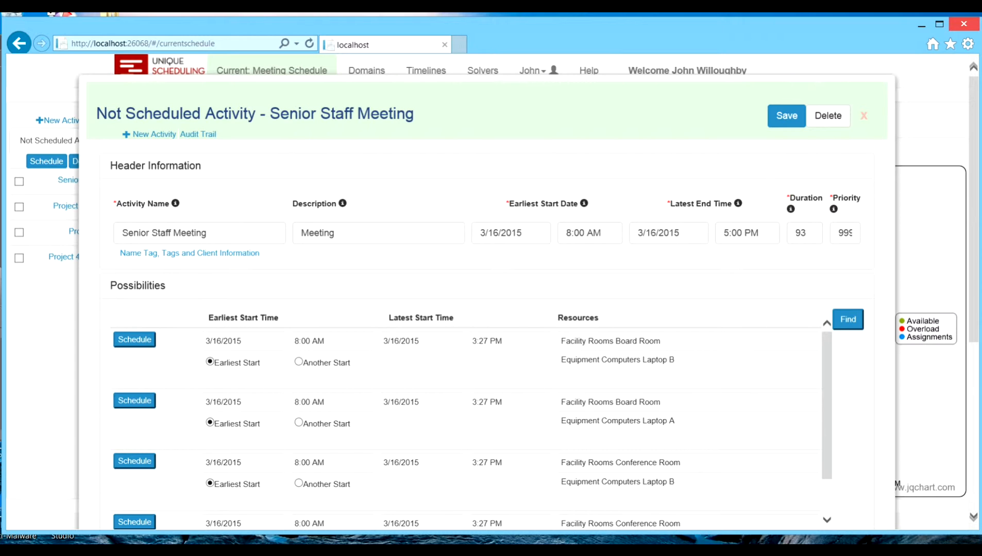
{"action": "scroll", "coordinate": [464, 412], "scroll_direction": "down", "scroll_amount": 2}
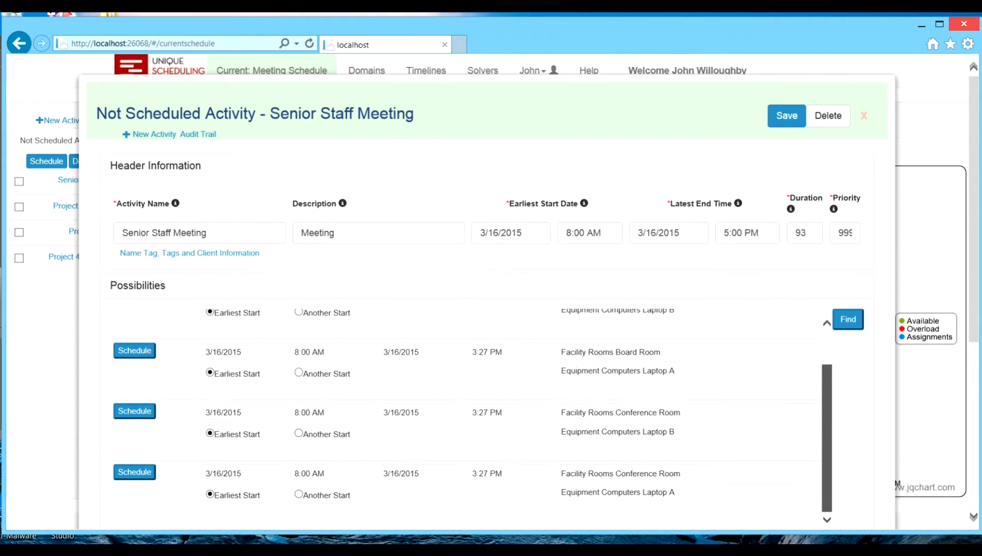
{"action": "scroll", "coordinate": [464, 412], "scroll_direction": "up", "scroll_amount": 2}
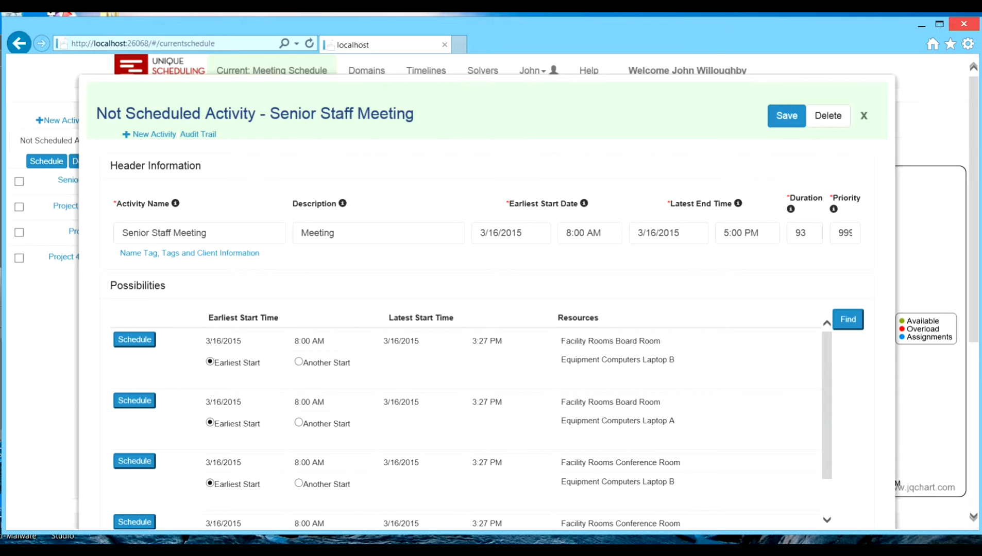
{"action": "left_click", "coordinate": [863, 116]}
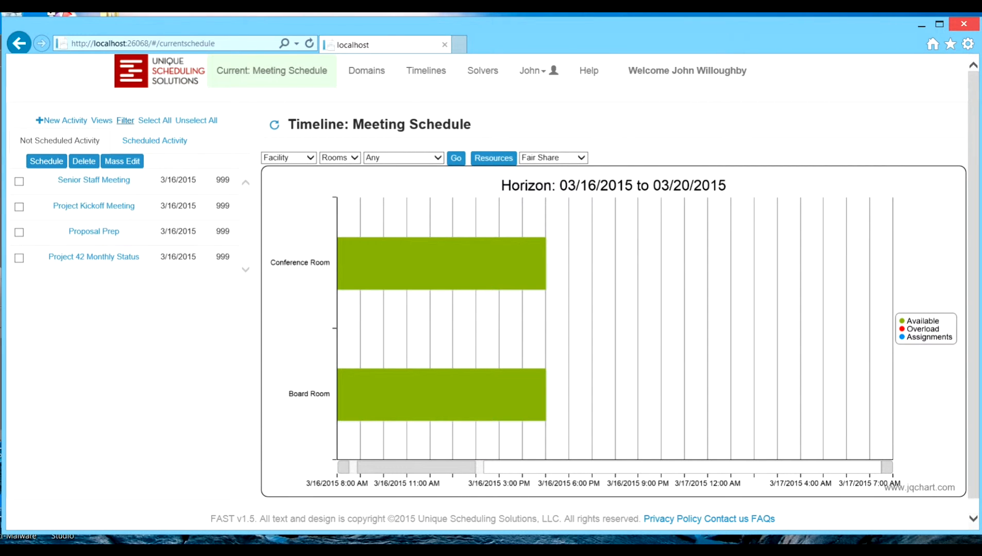
Step: Schedule all four unscheduled activities with the Tightly Packed option and acknowledge the scheduling results
{"action": "left_click", "coordinate": [155, 120]}
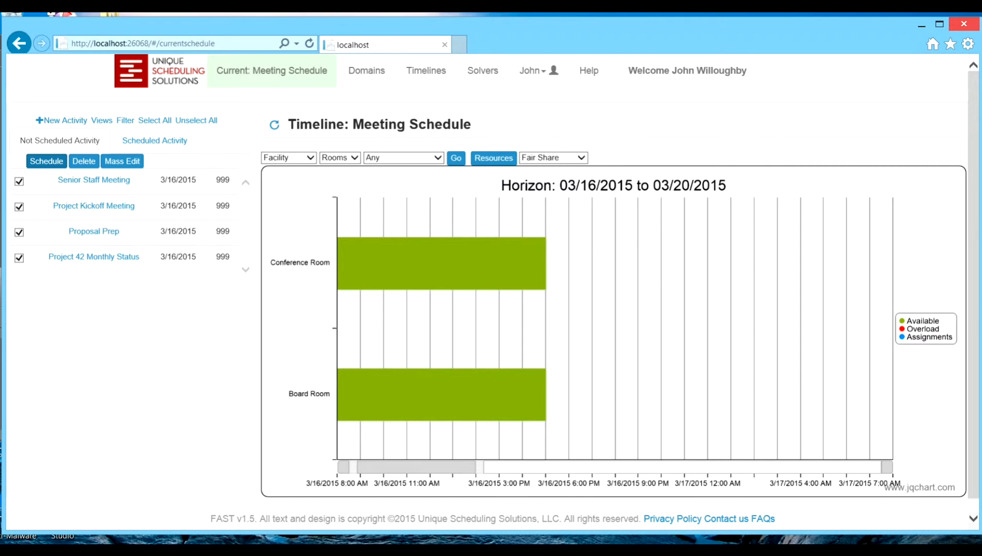
{"action": "left_click", "coordinate": [553, 158]}
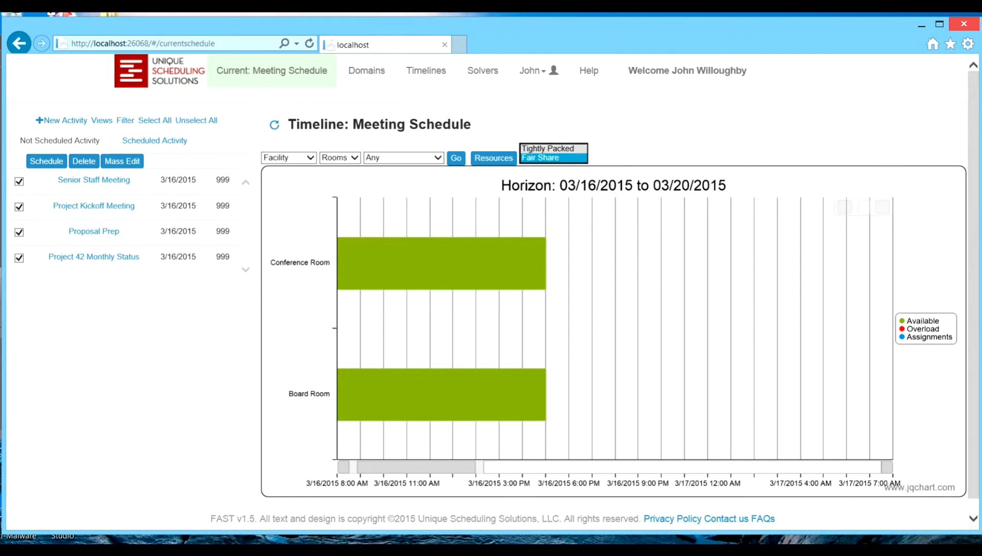
{"action": "left_click", "coordinate": [546, 150]}
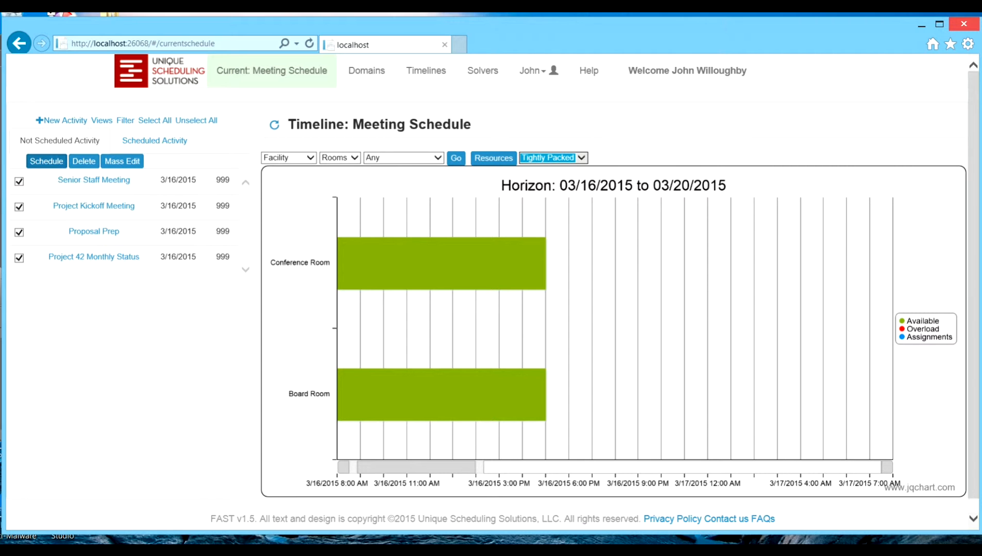
{"action": "left_click", "coordinate": [46, 161]}
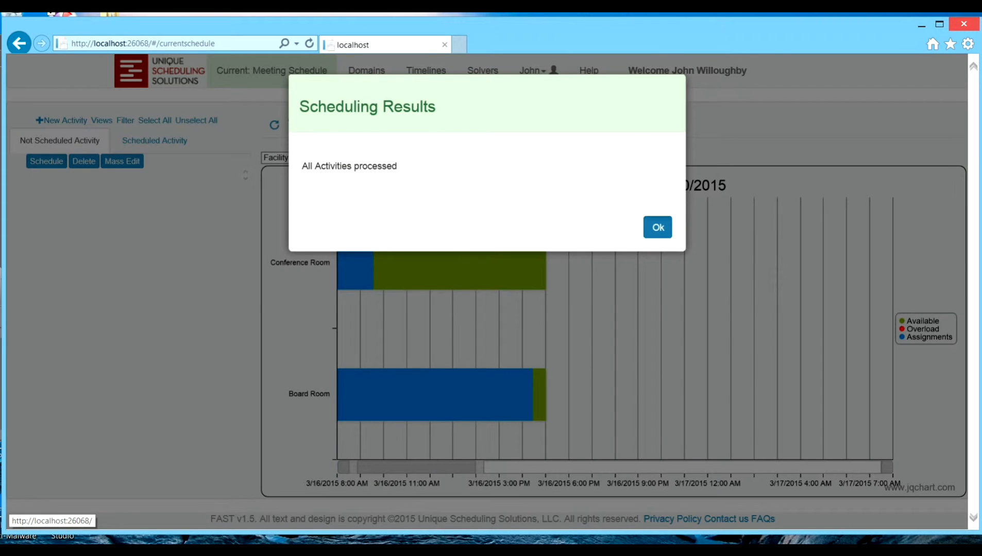
{"action": "left_click", "coordinate": [657, 227]}
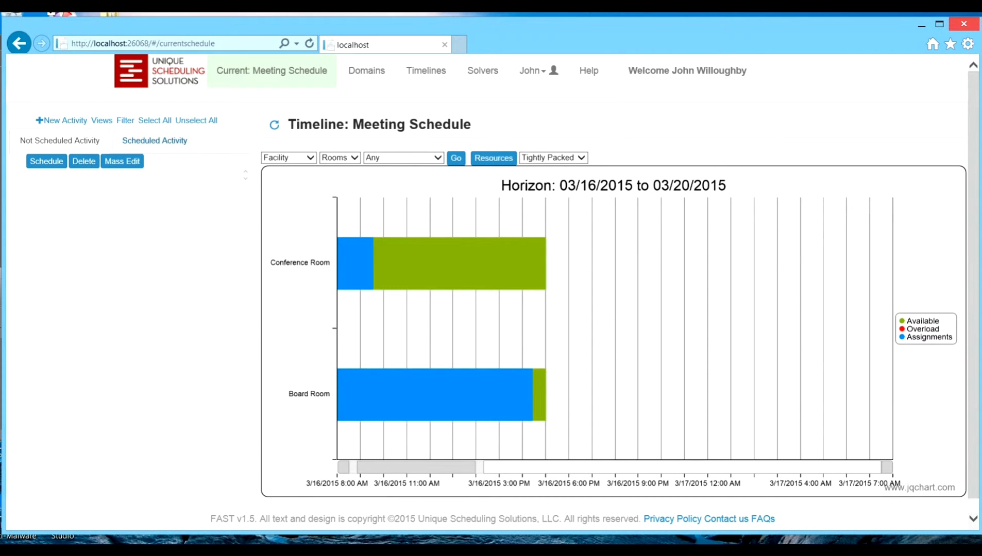
Step: Unschedule all activities in the scheduled list and acknowledge the unscheduling results
{"action": "left_click", "coordinate": [155, 141]}
{"action": "left_click", "coordinate": [155, 120]}
{"action": "left_click", "coordinate": [51, 162]}
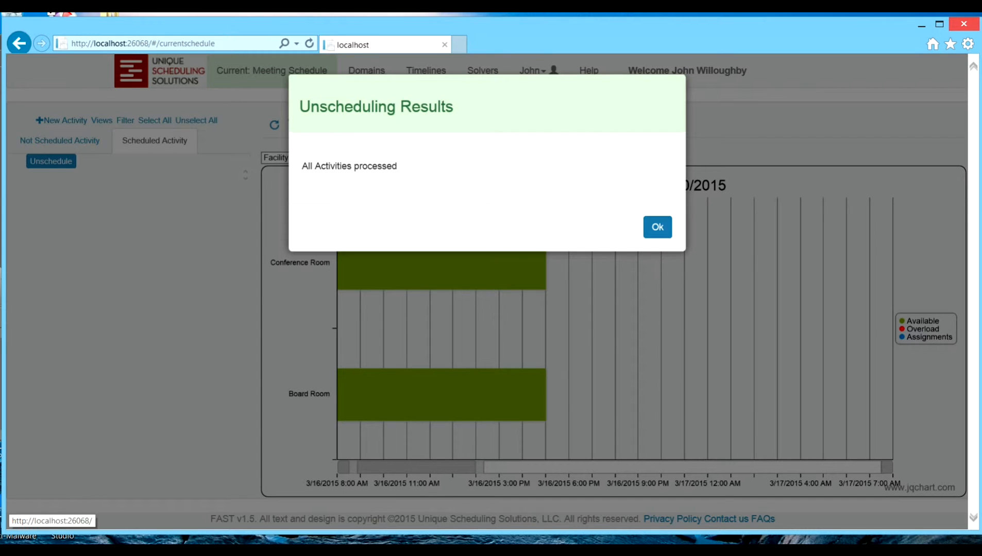
{"action": "left_click", "coordinate": [657, 227]}
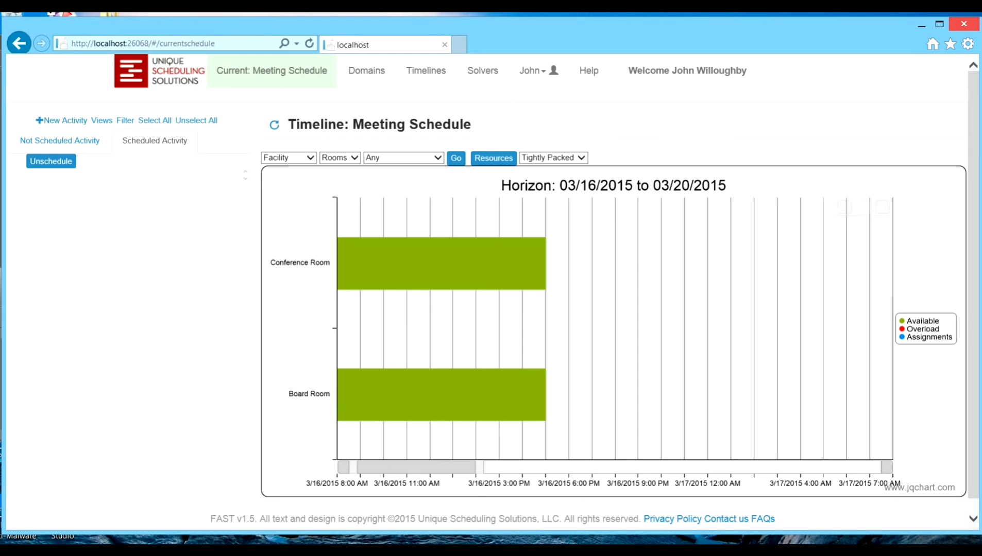
Step: Switch the placement option to Fair Share, schedule all the unscheduled activities, and acknowledge the scheduling results
{"action": "left_click", "coordinate": [554, 158]}
{"action": "left_click", "coordinate": [541, 167]}
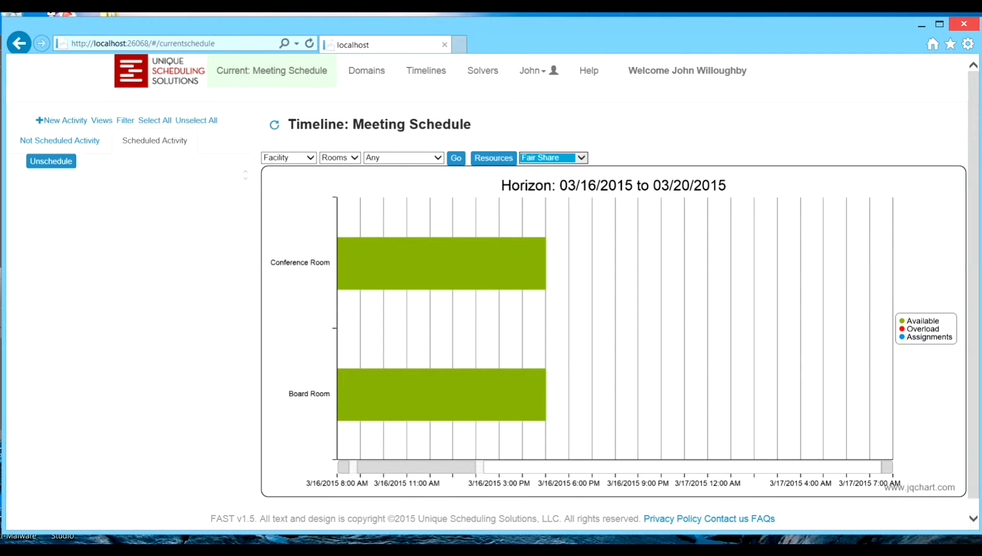
{"action": "left_click", "coordinate": [60, 140]}
{"action": "left_click", "coordinate": [154, 121]}
{"action": "left_click", "coordinate": [46, 162]}
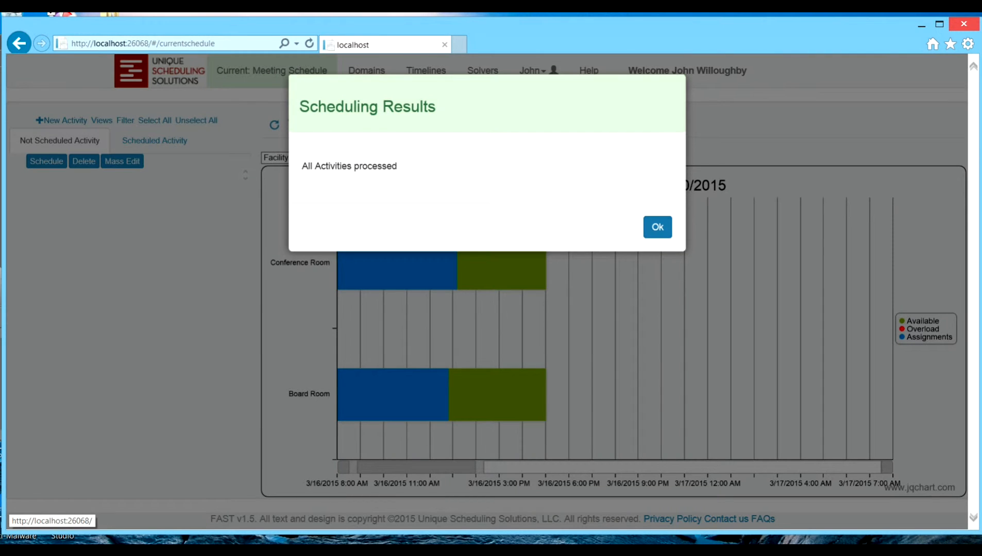
{"action": "left_click", "coordinate": [657, 227]}
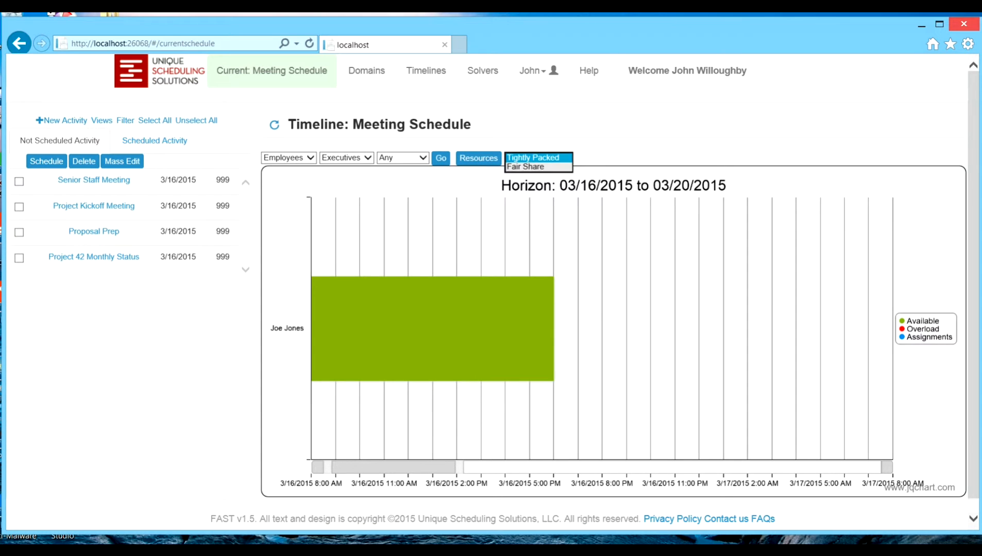
{"action": "key", "text": "Return"}
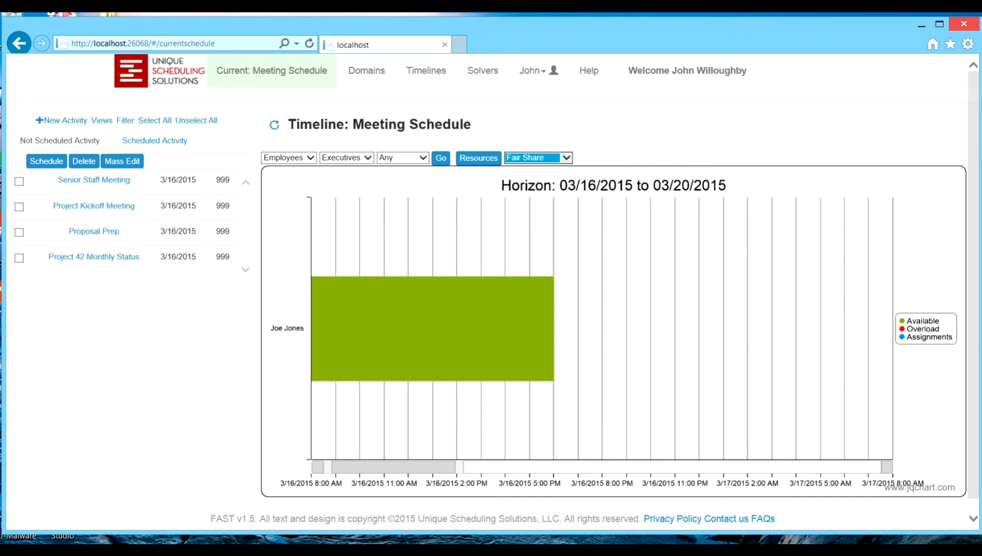
Step: Check the executive's availability on the timeline and the executive resource in the Senior Staff Meeting, closing the form without changes
{"action": "mouse_move", "coordinate": [437, 292]}
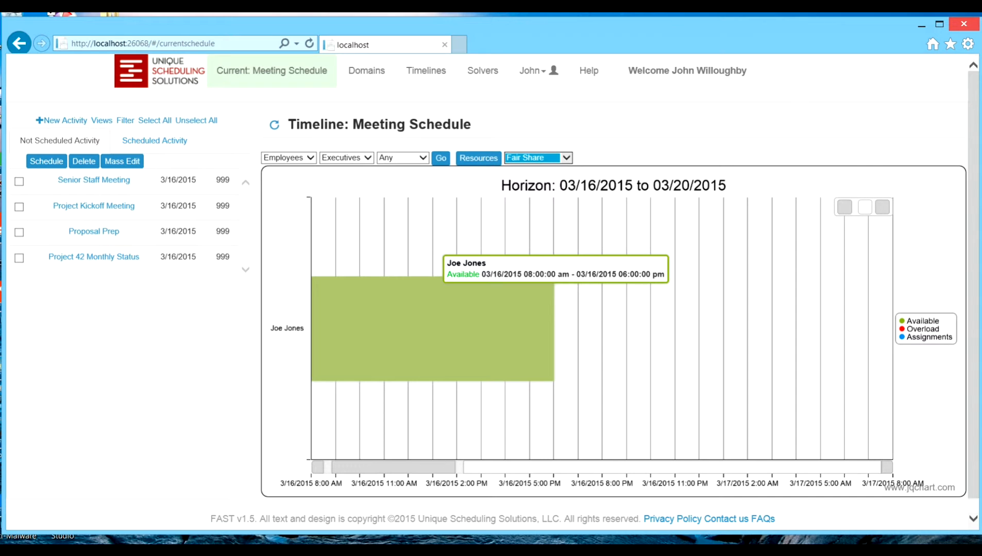
{"action": "left_click", "coordinate": [93, 181]}
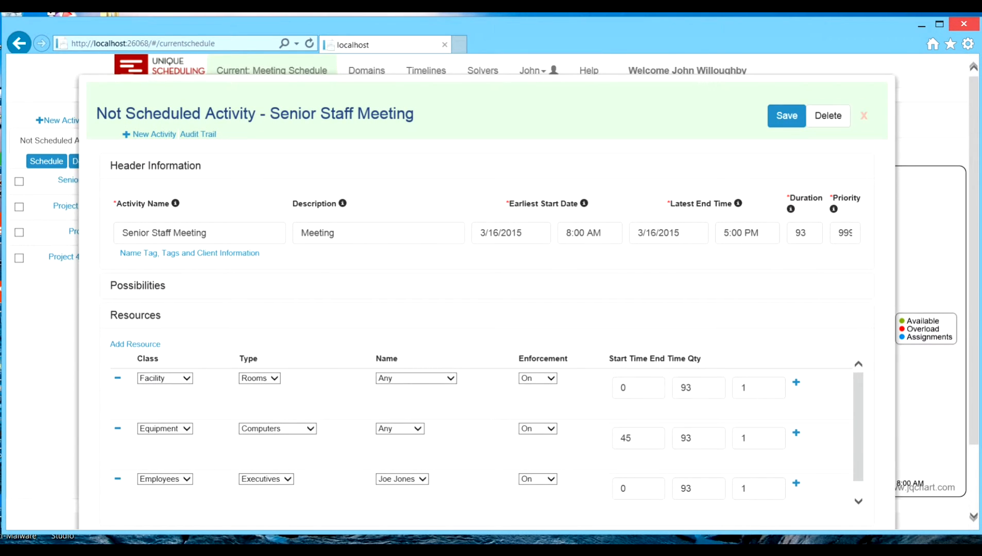
{"action": "left_click", "coordinate": [402, 479]}
{"action": "left_click", "coordinate": [402, 480]}
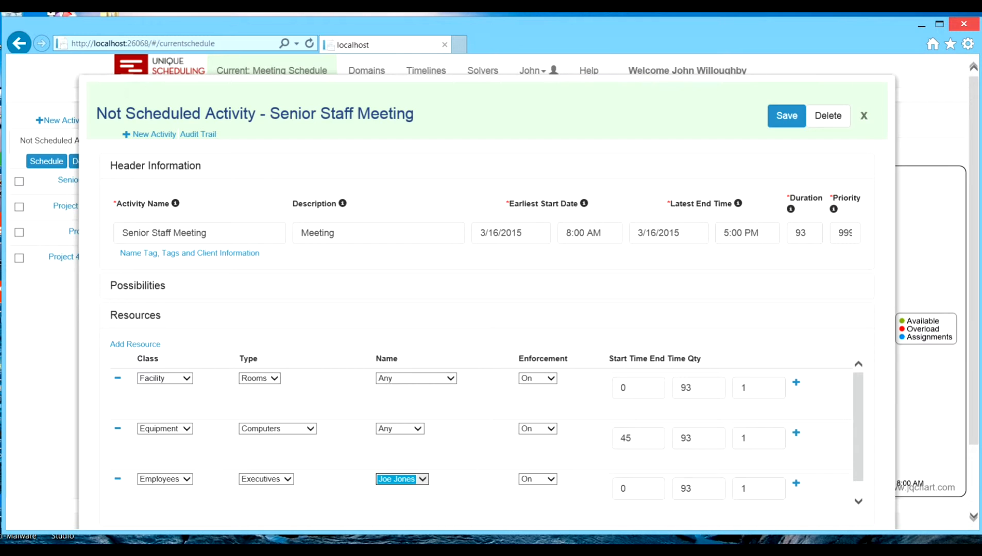
{"action": "left_click", "coordinate": [864, 116]}
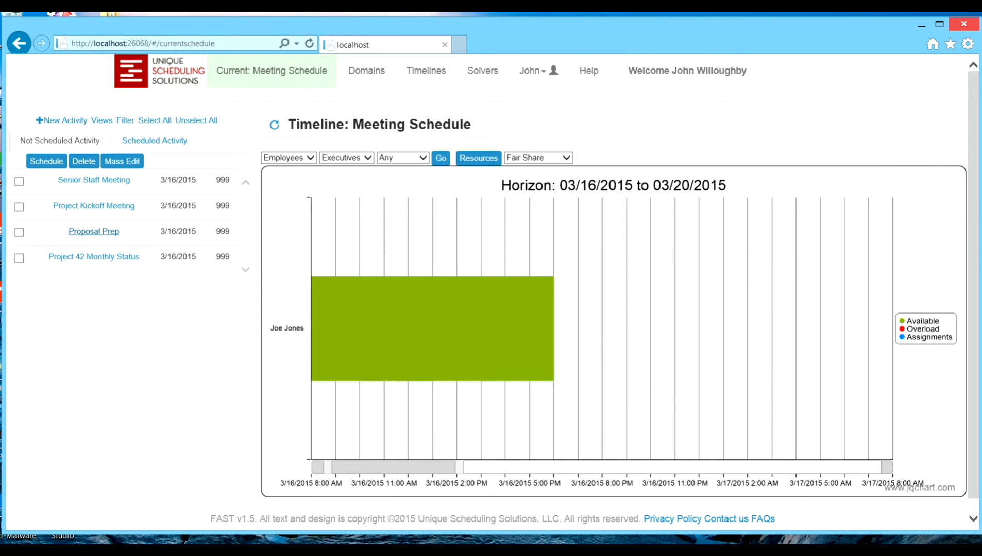
Step: Add an Employees resource of type Executives to the unscheduled Proposal Prep activity and assign the named executive
{"action": "left_click", "coordinate": [94, 232]}
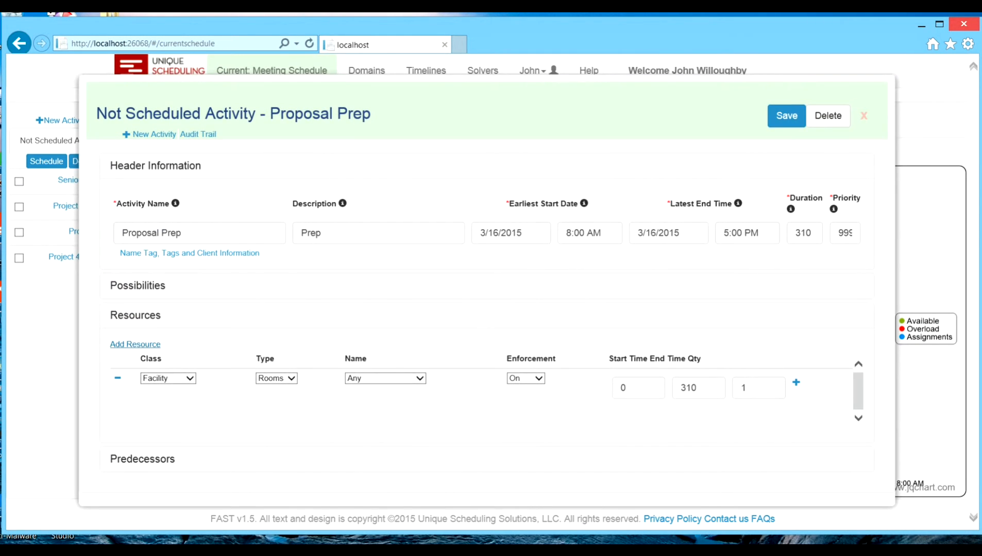
{"action": "left_click", "coordinate": [135, 344]}
{"action": "left_click", "coordinate": [168, 378]}
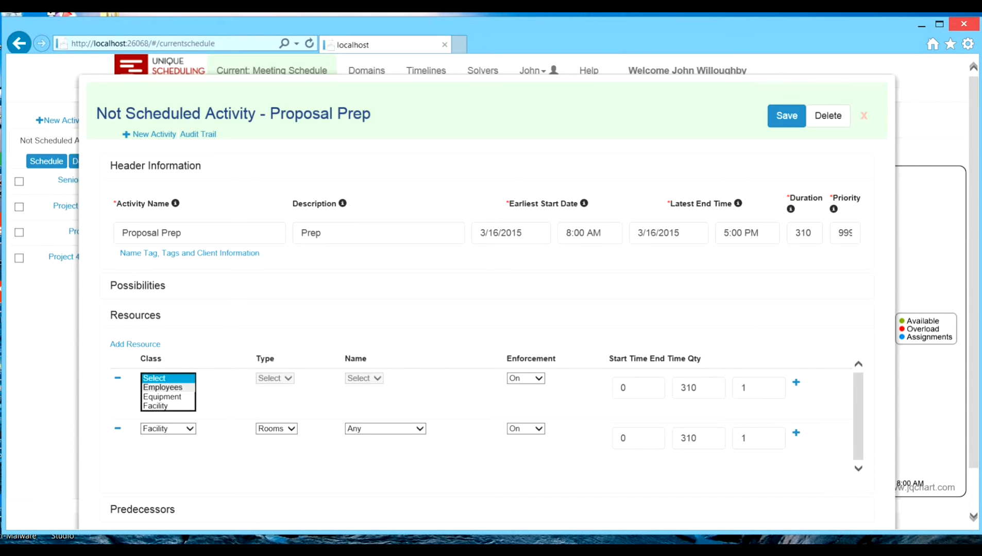
{"action": "left_click", "coordinate": [162, 388]}
{"action": "left_click", "coordinate": [276, 378]}
{"action": "left_click", "coordinate": [271, 388]}
{"action": "left_click", "coordinate": [383, 379]}
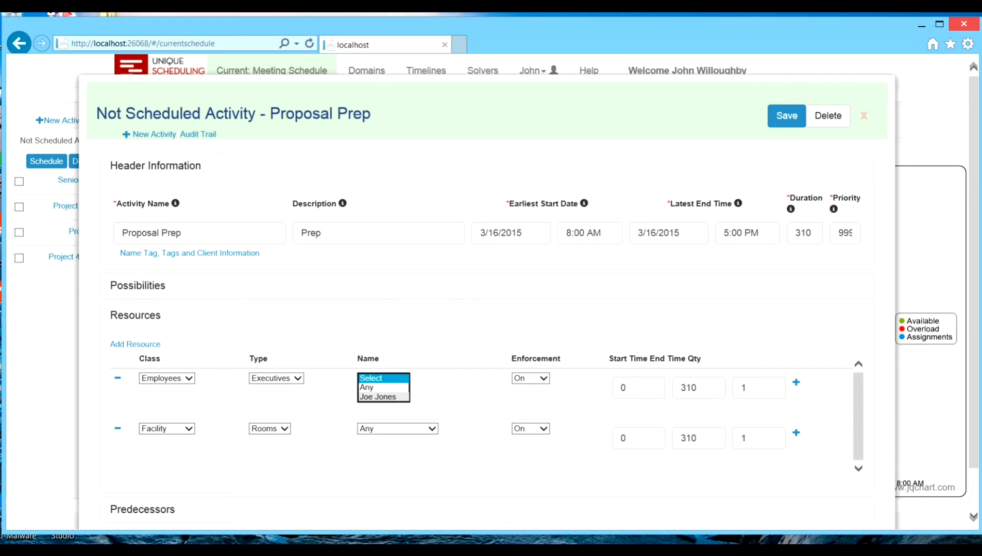
{"action": "left_click", "coordinate": [379, 397]}
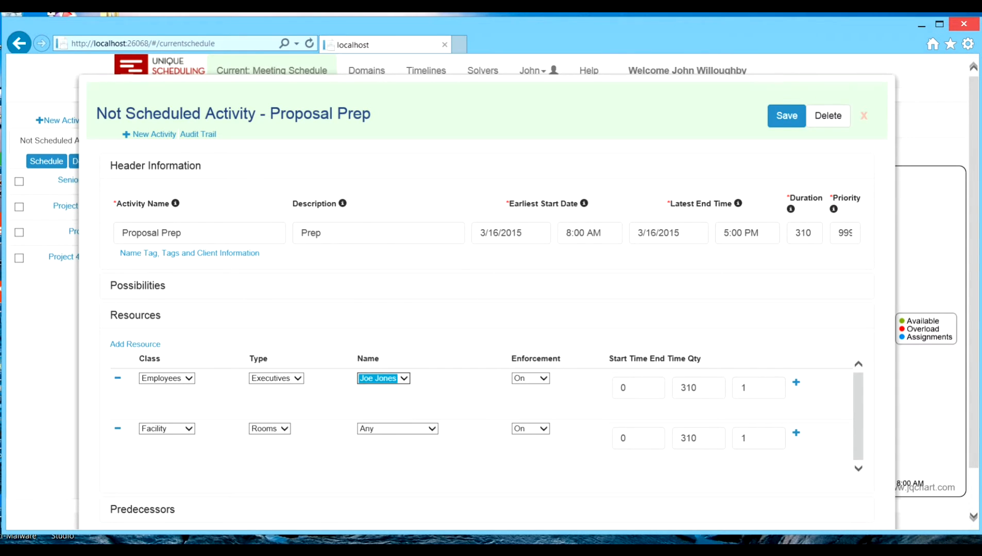
Step: Limit the executive in Proposal Prep to the time offsets 0 to 15 and 295 to 310, and save the activity
{"action": "left_click_drag", "start_coordinate": [699, 389], "coordinate": [679, 389]}
{"action": "type", "text": "15"}
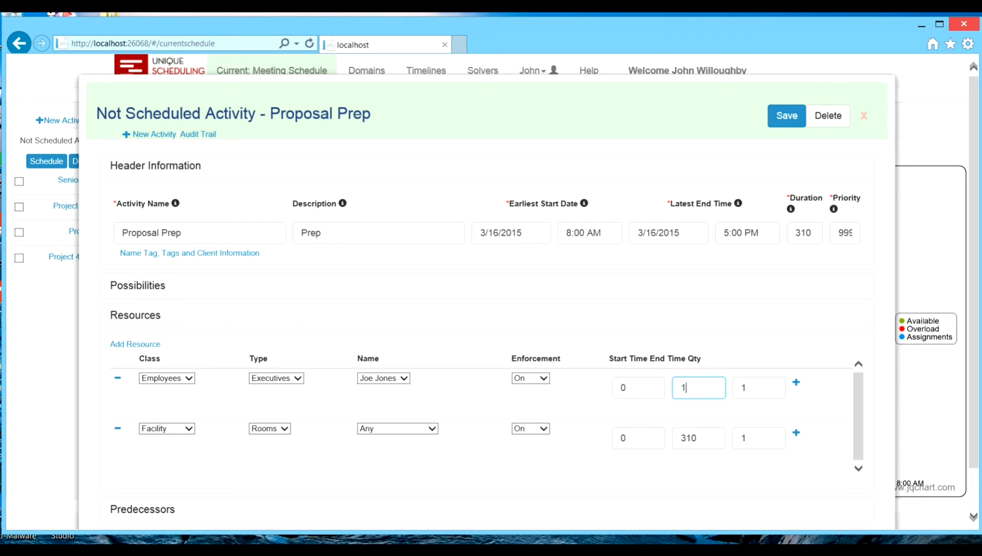
{"action": "left_click", "coordinate": [796, 382]}
{"action": "double_click", "coordinate": [625, 418]}
{"action": "type", "text": "295"}
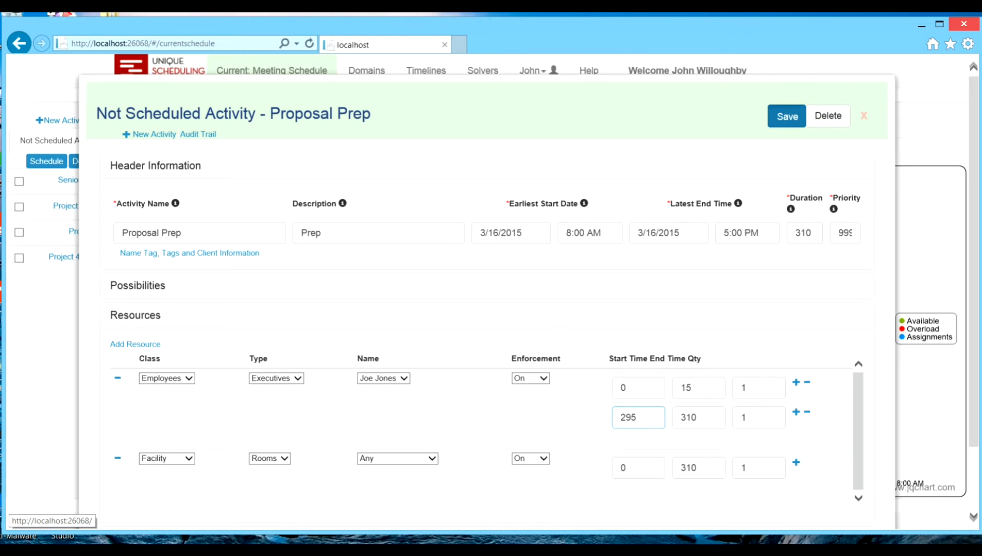
{"action": "left_click", "coordinate": [787, 116]}
{"action": "left_click", "coordinate": [864, 116]}
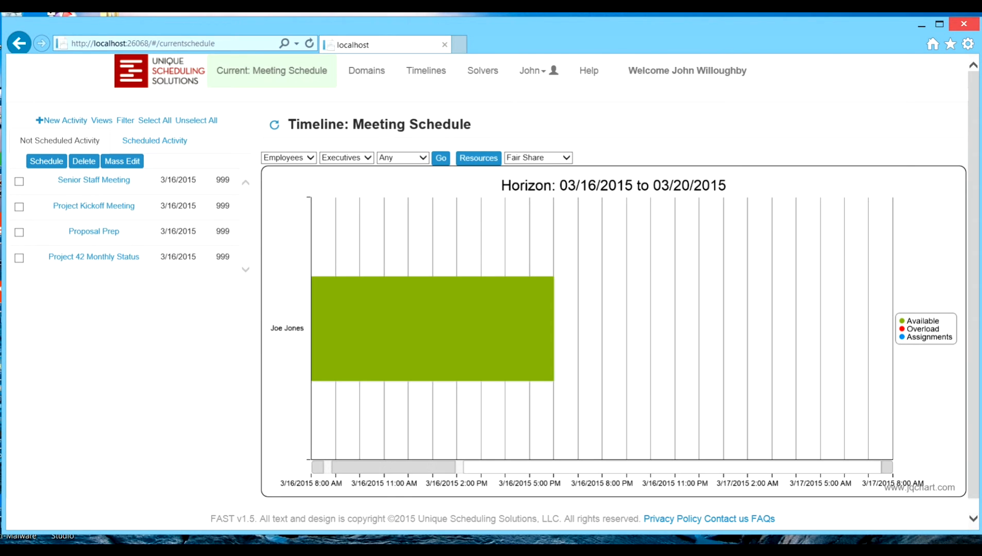
Step: Set the end time of the executive resource in the Senior Staff Meeting to 60 and save the activity
{"action": "left_click", "coordinate": [93, 180]}
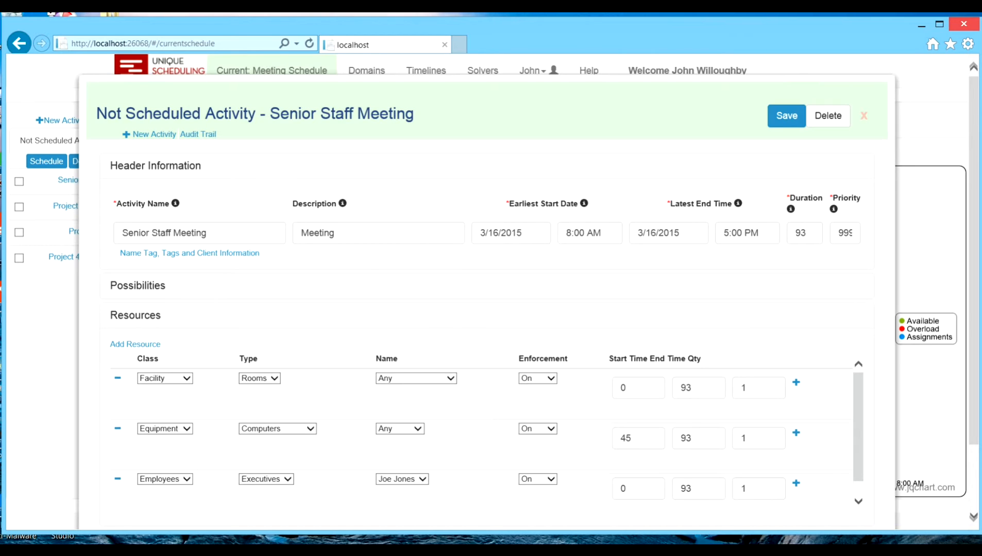
{"action": "double_click", "coordinate": [686, 489]}
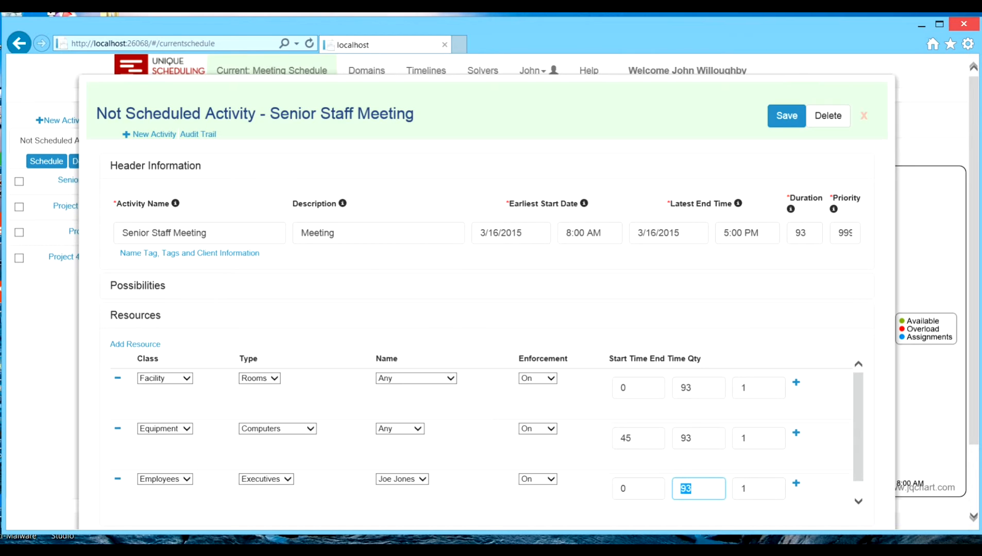
{"action": "type", "text": "60"}
{"action": "left_click", "coordinate": [787, 115]}
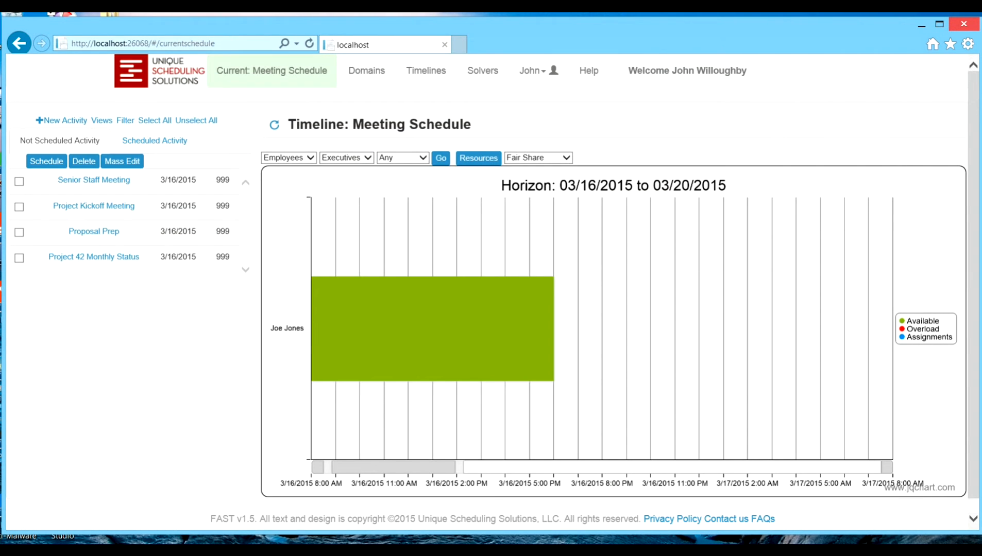
Step: Schedule all four activities with Fair Share, acknowledge the results, and inspect the executive's assignments on the timeline
{"action": "left_click", "coordinate": [155, 120]}
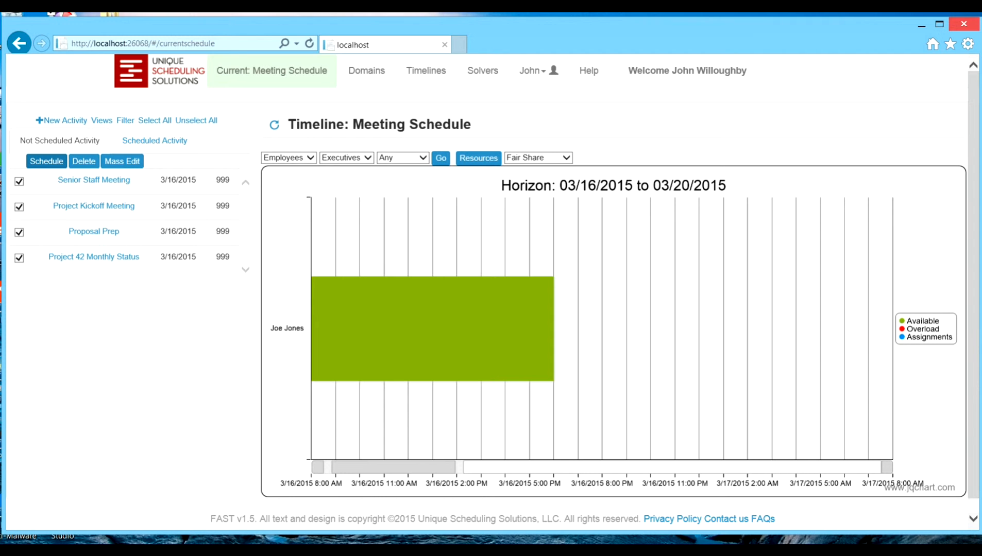
{"action": "left_click", "coordinate": [46, 160]}
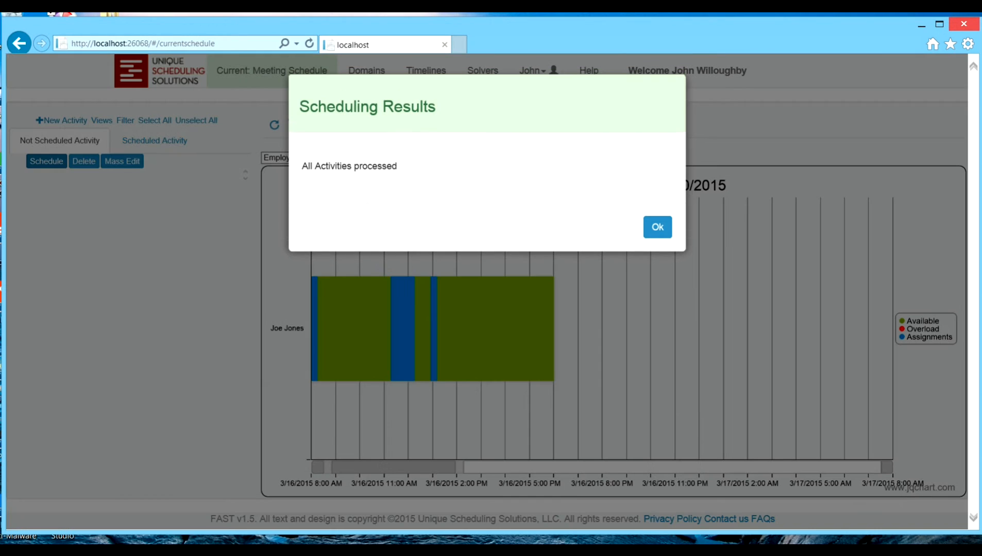
{"action": "left_click", "coordinate": [658, 227]}
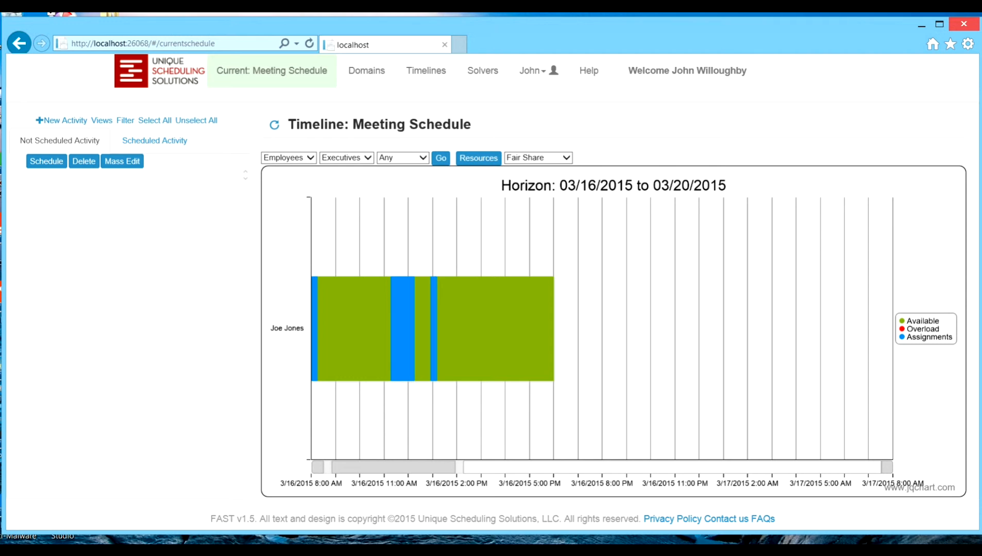
{"action": "mouse_move", "coordinate": [315, 295]}
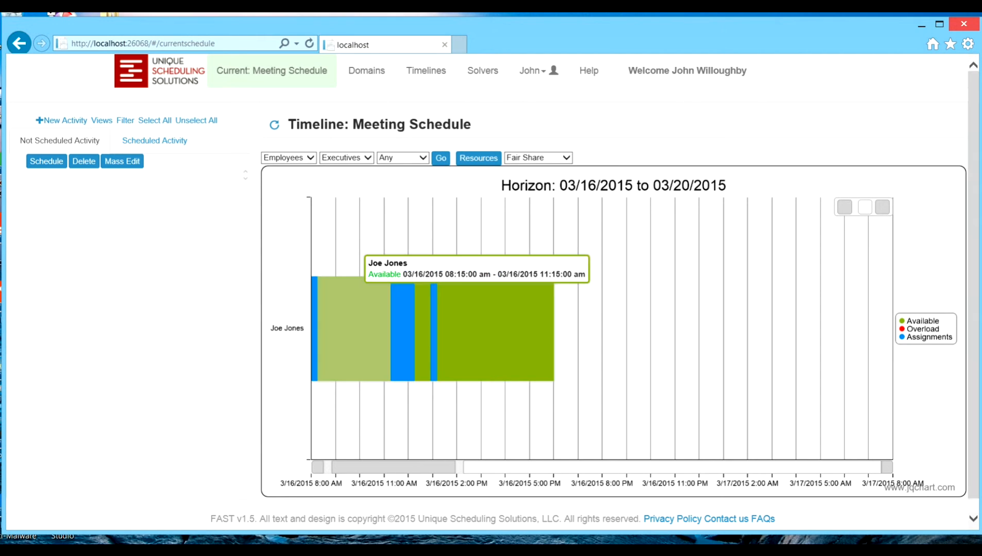
{"action": "mouse_move", "coordinate": [402, 309]}
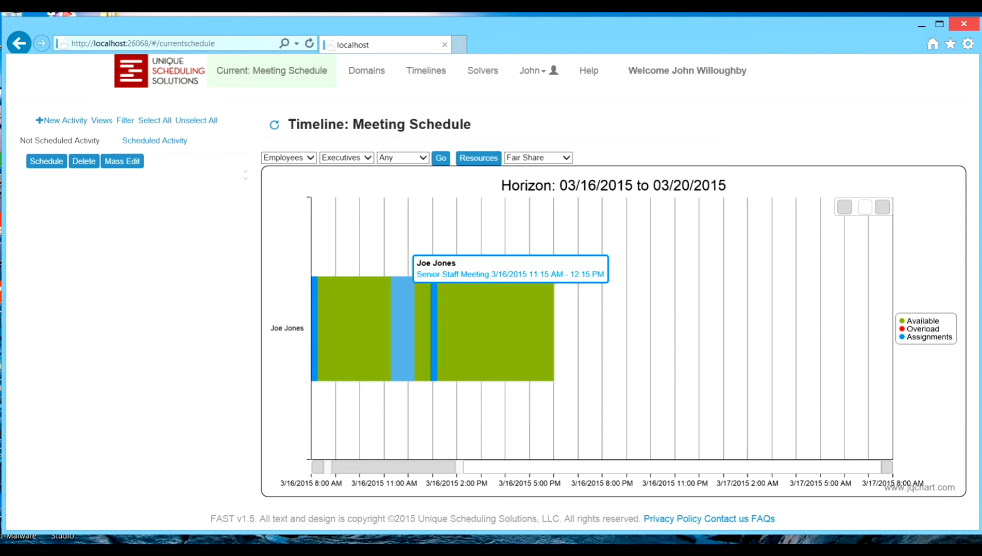
{"action": "mouse_move", "coordinate": [434, 309]}
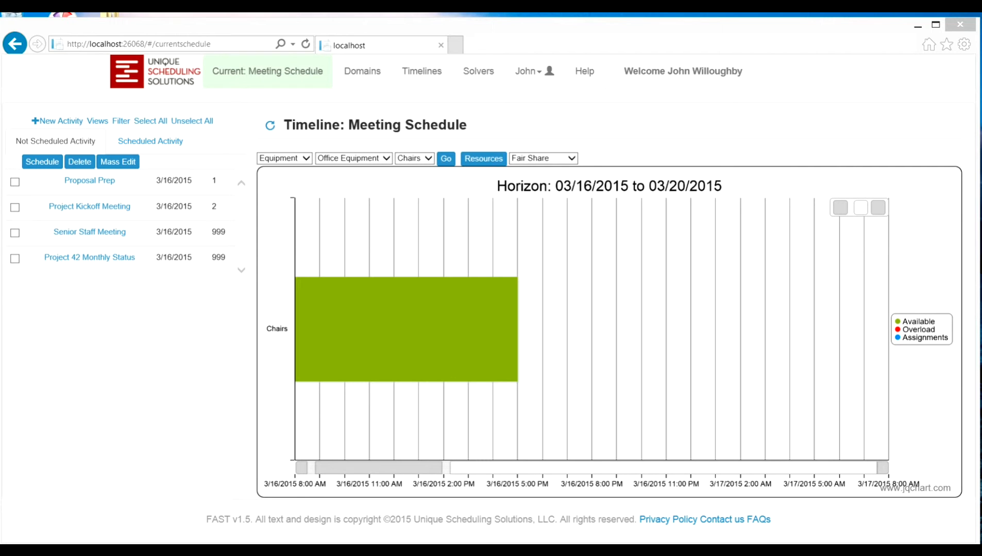
Step: Open the Chairs resource from the timeline, review its availability rows and profile chart, and close it without changes
{"action": "left_click", "coordinate": [411, 304]}
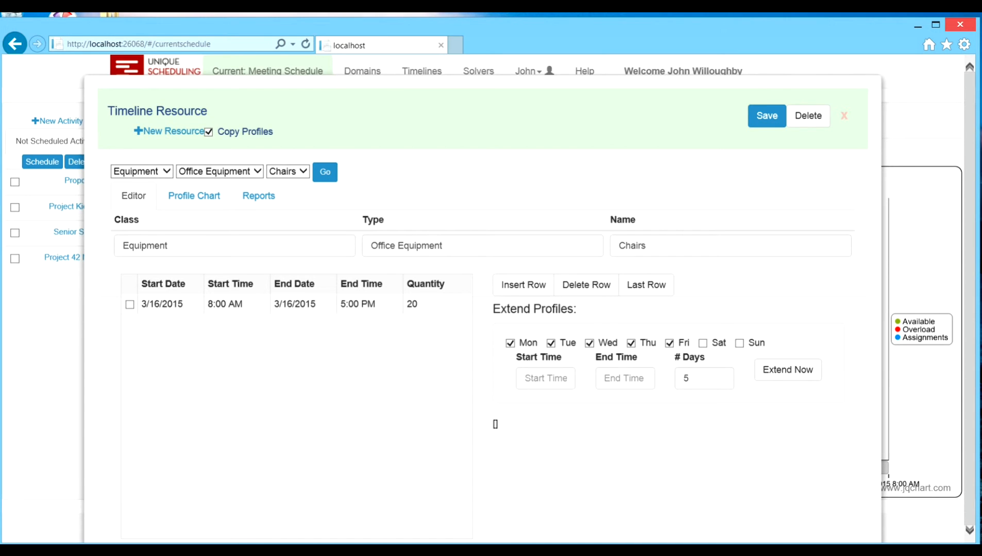
{"action": "left_click", "coordinate": [193, 195]}
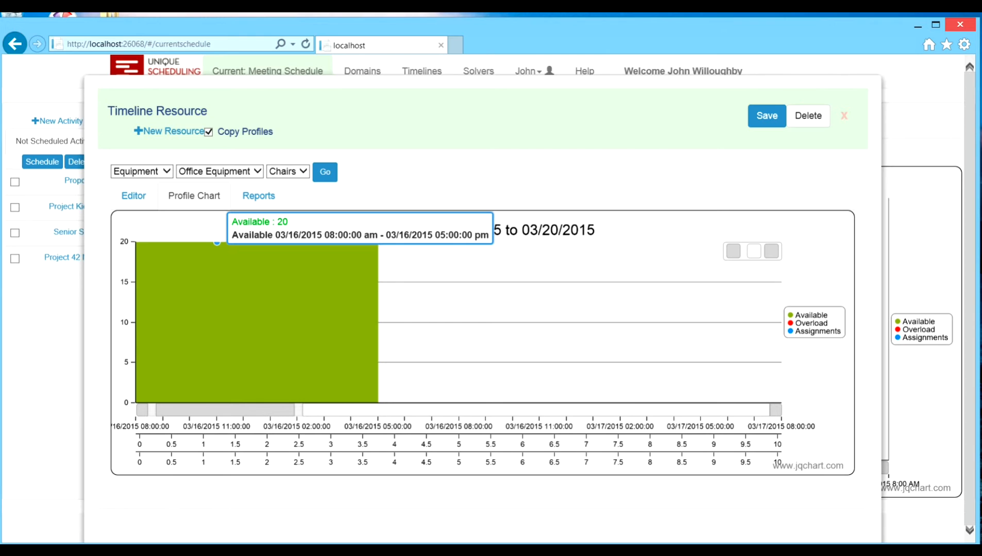
{"action": "left_click", "coordinate": [133, 196]}
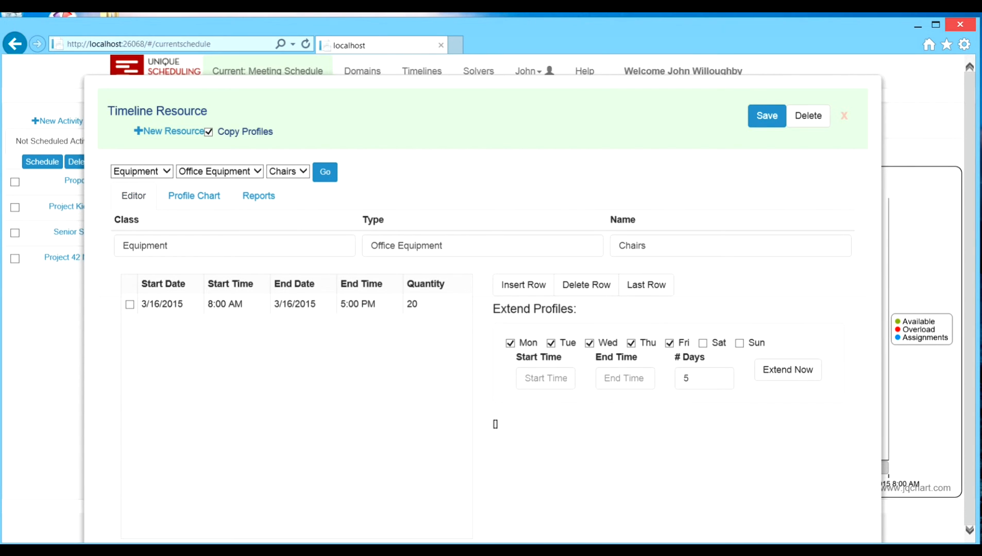
{"action": "key", "text": "Escape"}
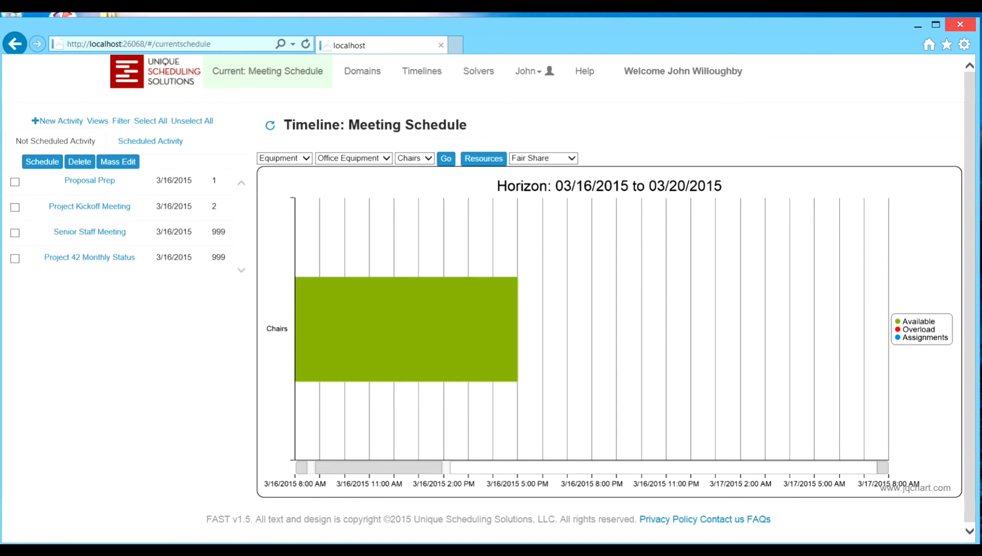
Step: Review the Chairs quantity and enforcement options in the Proposal Prep activity, and close the form without changes
{"action": "left_click", "coordinate": [89, 180]}
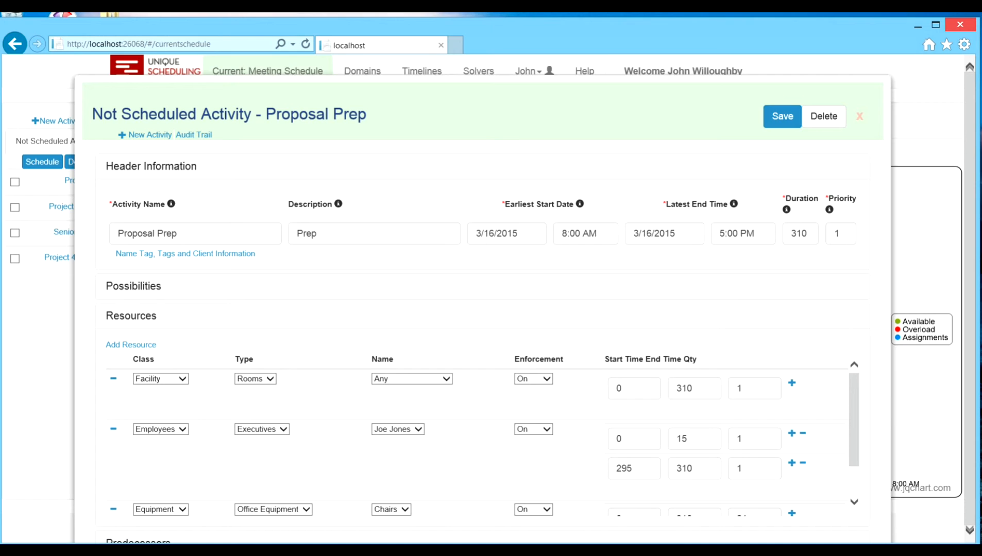
{"action": "scroll", "coordinate": [477, 437], "scroll_direction": "down", "scroll_amount": 1}
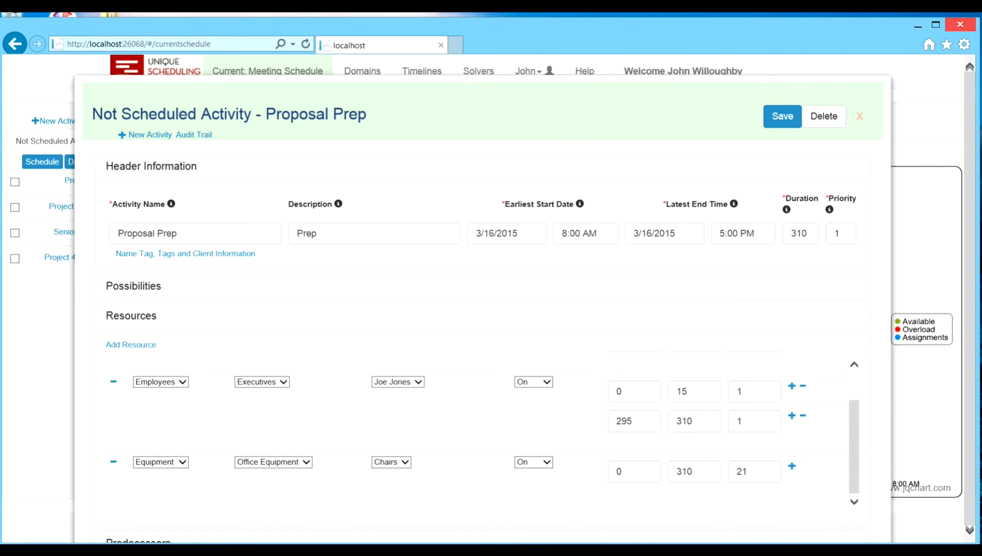
{"action": "left_click", "coordinate": [541, 463]}
{"action": "left_click", "coordinate": [541, 463]}
{"action": "left_click", "coordinate": [859, 115]}
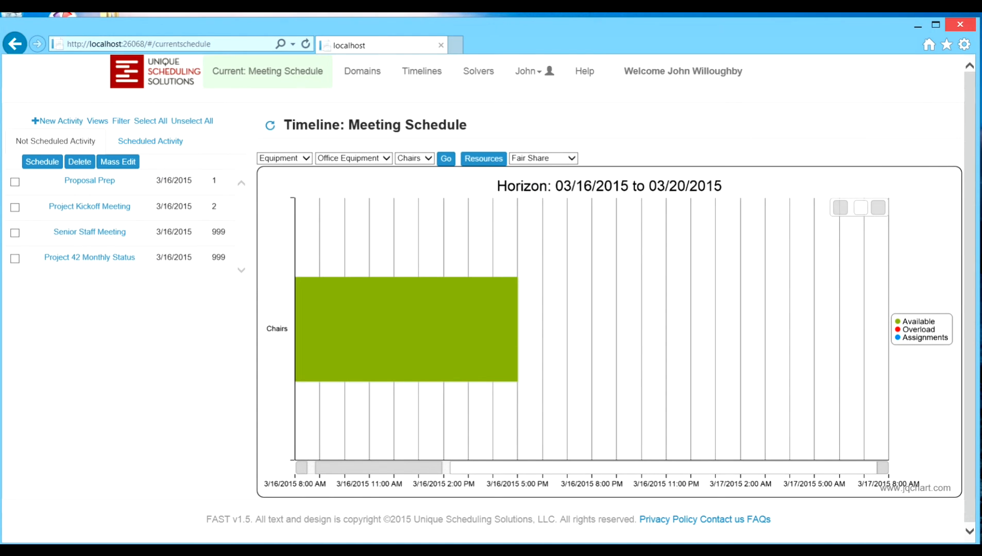
Step: Schedule all unscheduled activities against the Chairs resource, acknowledge the results, and inspect the assignments on the Chairs timeline
{"action": "left_click", "coordinate": [150, 121]}
{"action": "left_click", "coordinate": [42, 161]}
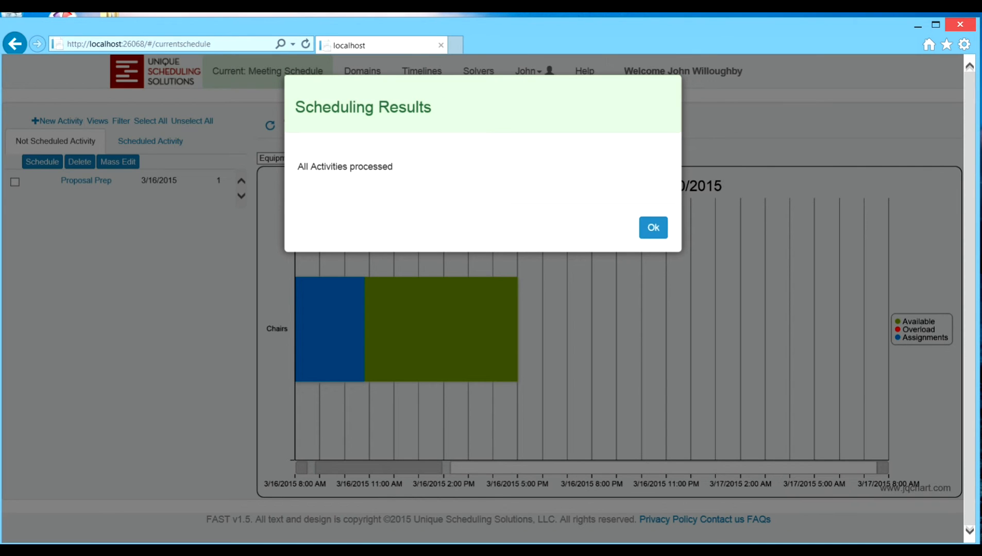
{"action": "left_click", "coordinate": [653, 227]}
{"action": "mouse_move", "coordinate": [325, 294]}
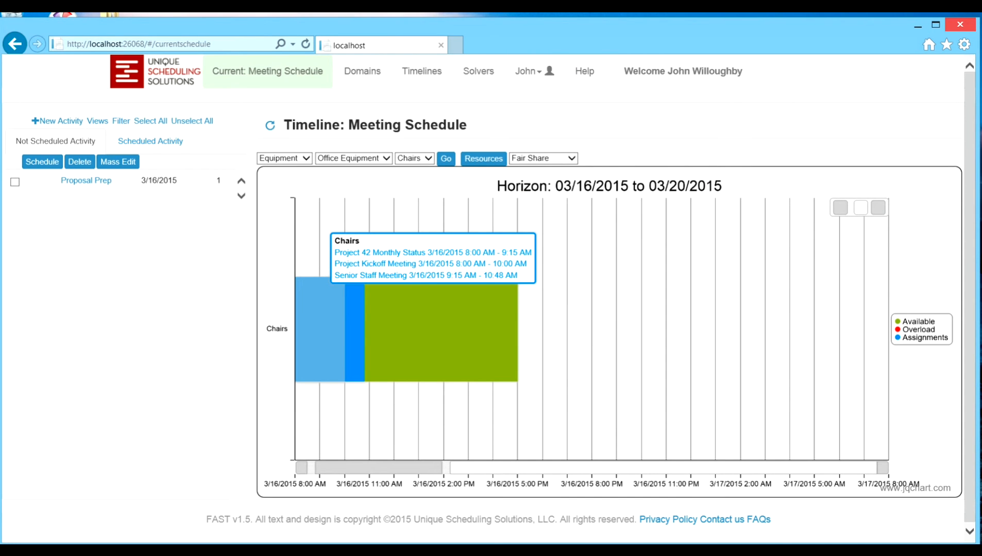
Step: Set the Chairs enforcement to Track in the unscheduled Proposal Prep activity, save it, and close the form
{"action": "mouse_move", "coordinate": [86, 182]}
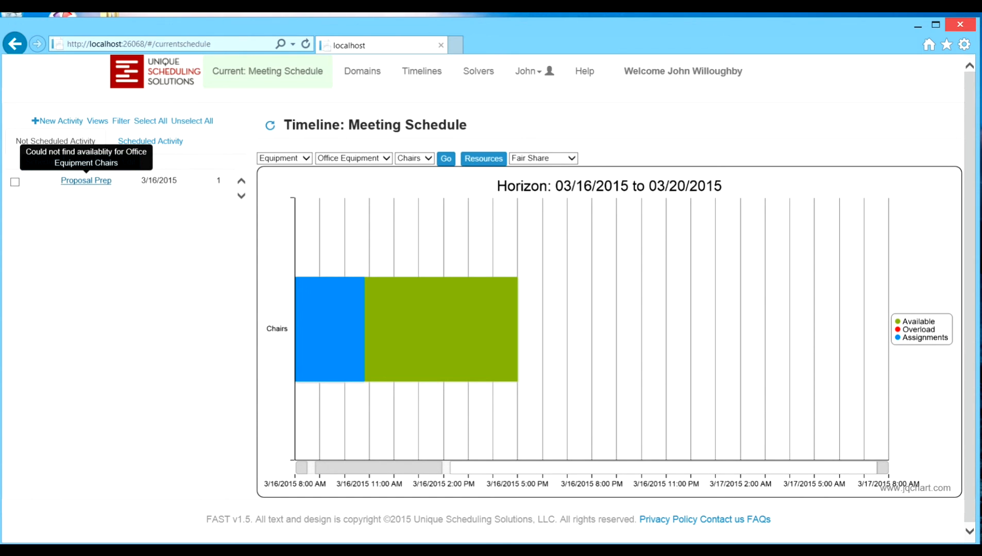
{"action": "left_click", "coordinate": [86, 181]}
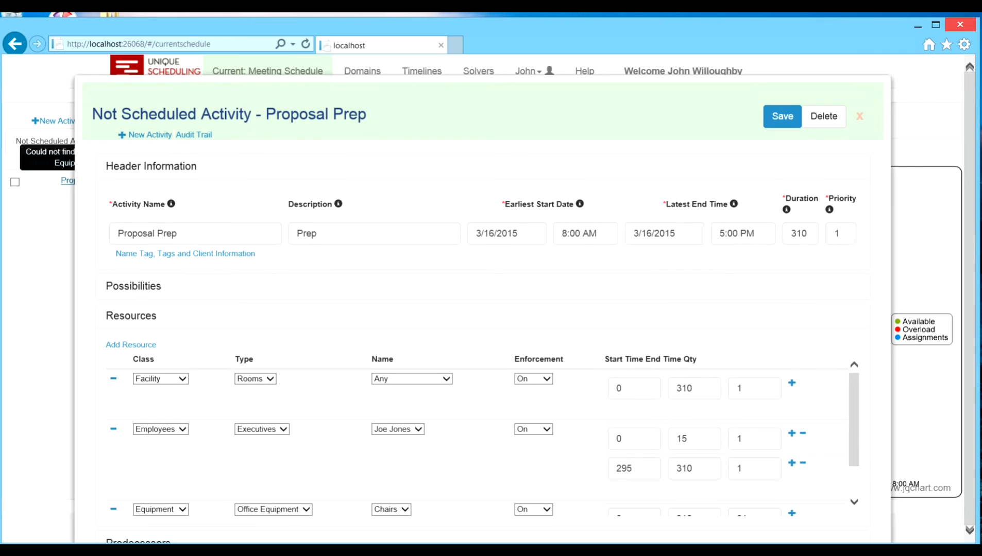
{"action": "scroll", "coordinate": [482, 436], "scroll_direction": "down", "scroll_amount": 2}
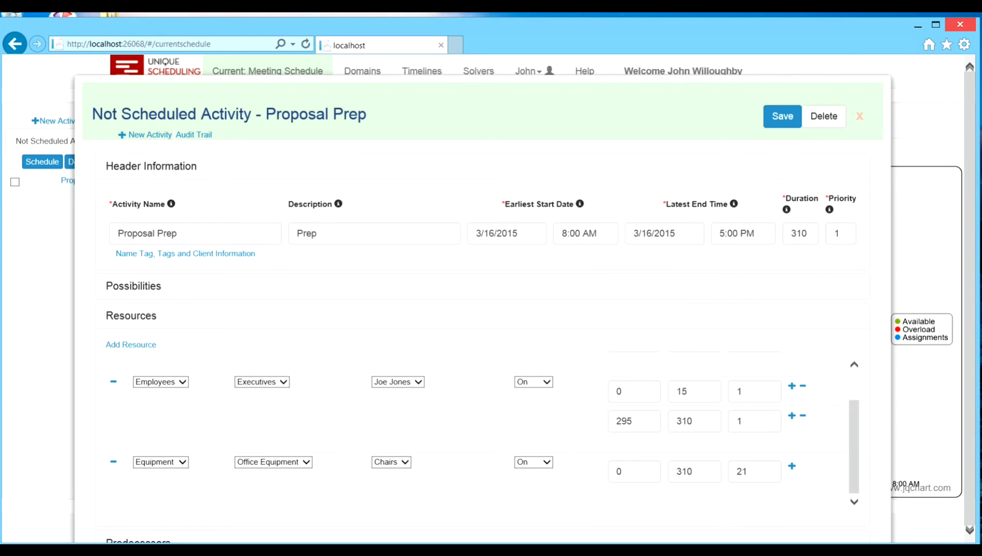
{"action": "left_click", "coordinate": [539, 463]}
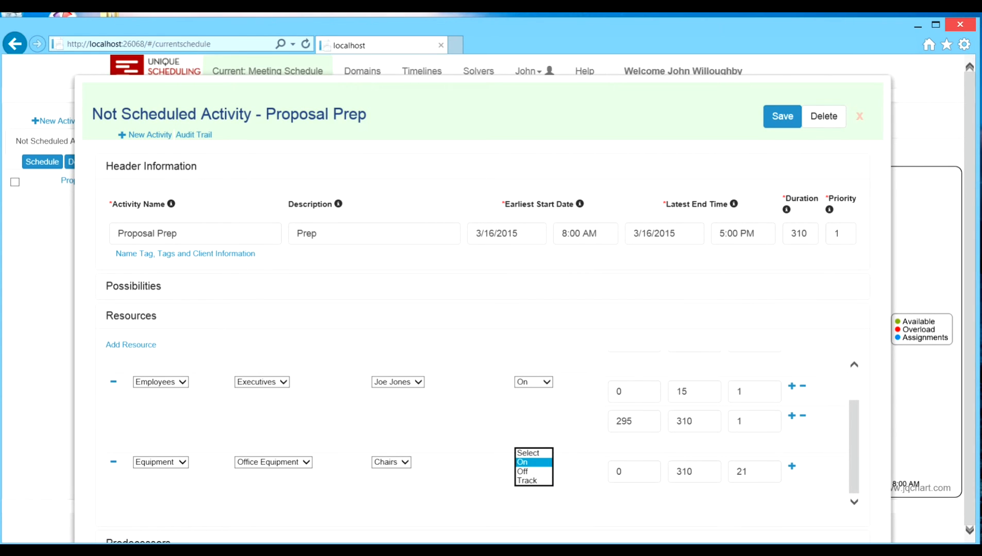
{"action": "left_click", "coordinate": [527, 481]}
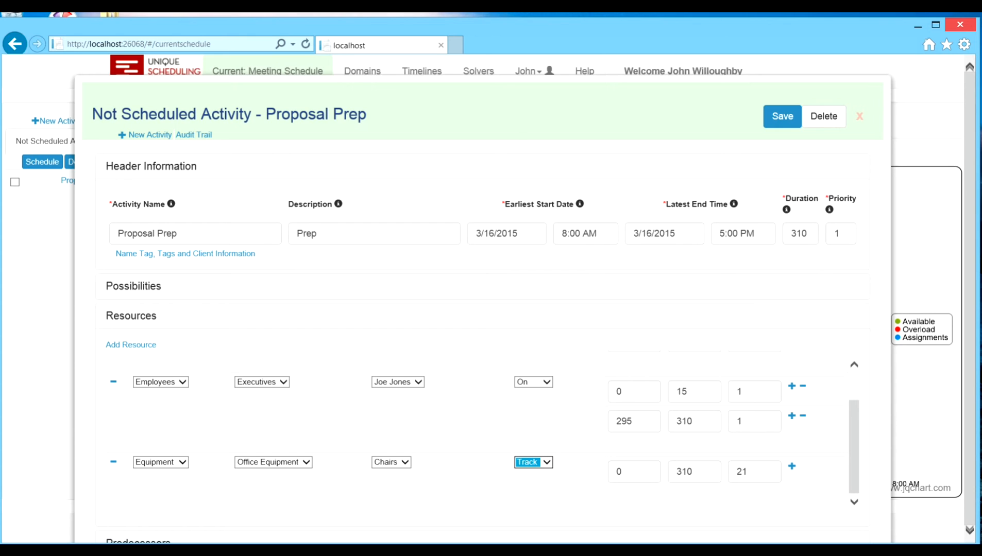
{"action": "left_click", "coordinate": [782, 116]}
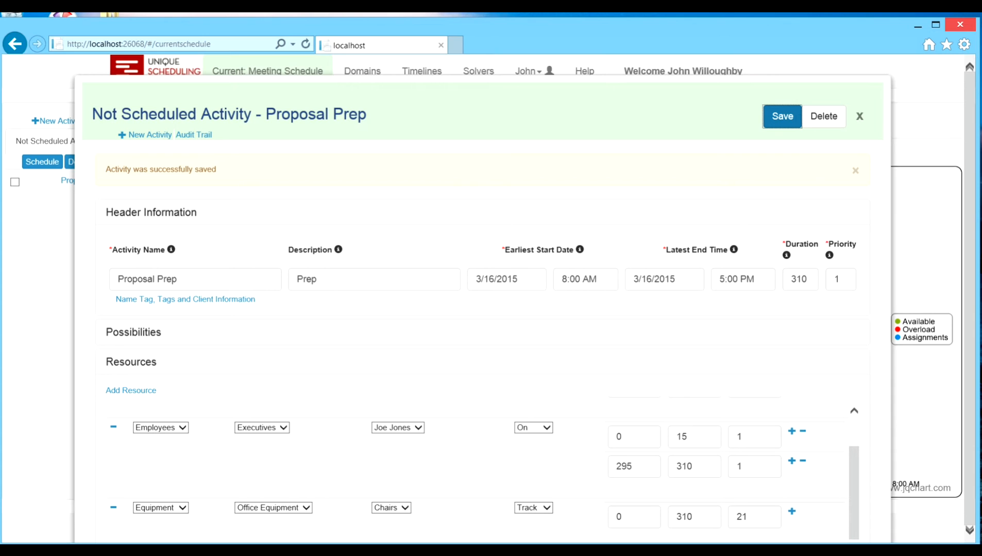
{"action": "left_click", "coordinate": [859, 116]}
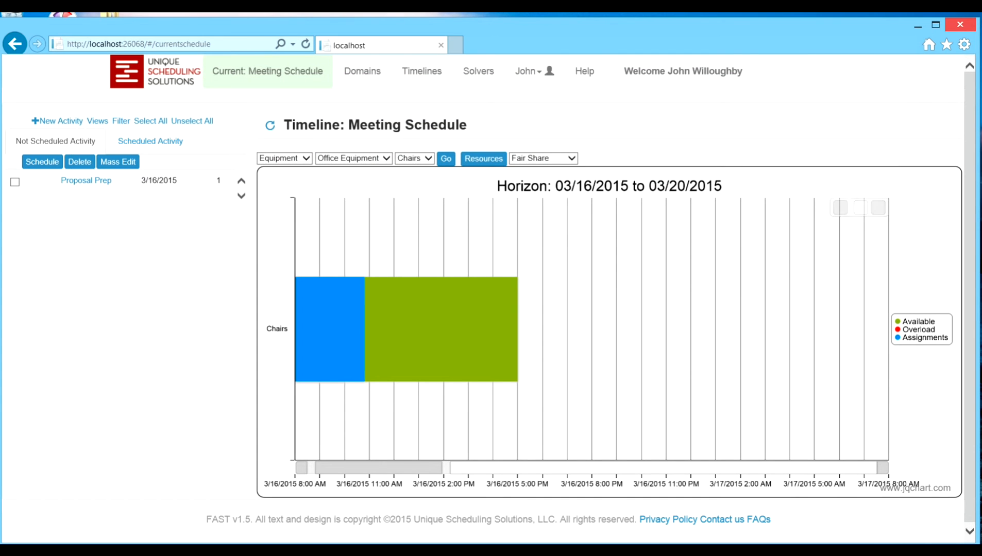
Step: Schedule the Proposal Prep activity against the Chairs timeline and acknowledge the results
{"action": "left_click", "coordinate": [15, 182]}
{"action": "left_click", "coordinate": [42, 162]}
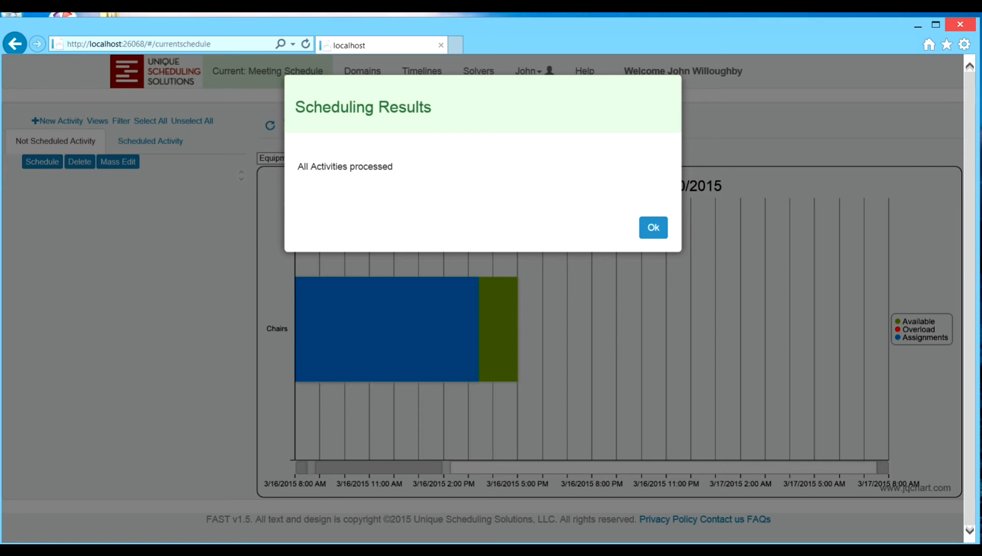
{"action": "left_click", "coordinate": [653, 227]}
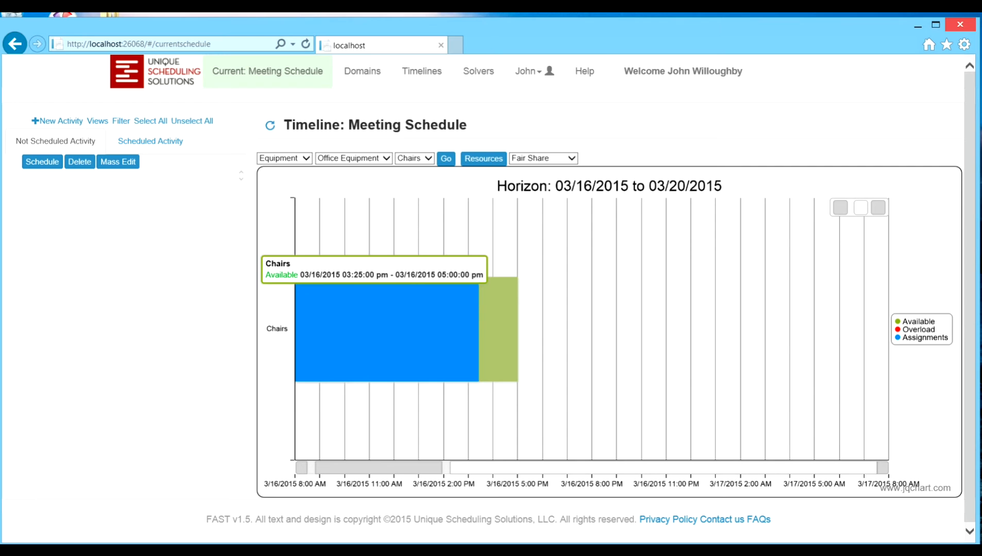
Step: Open the Chairs resource from the timeline and examine assignments and overloads on its profile chart
{"action": "left_click", "coordinate": [495, 294]}
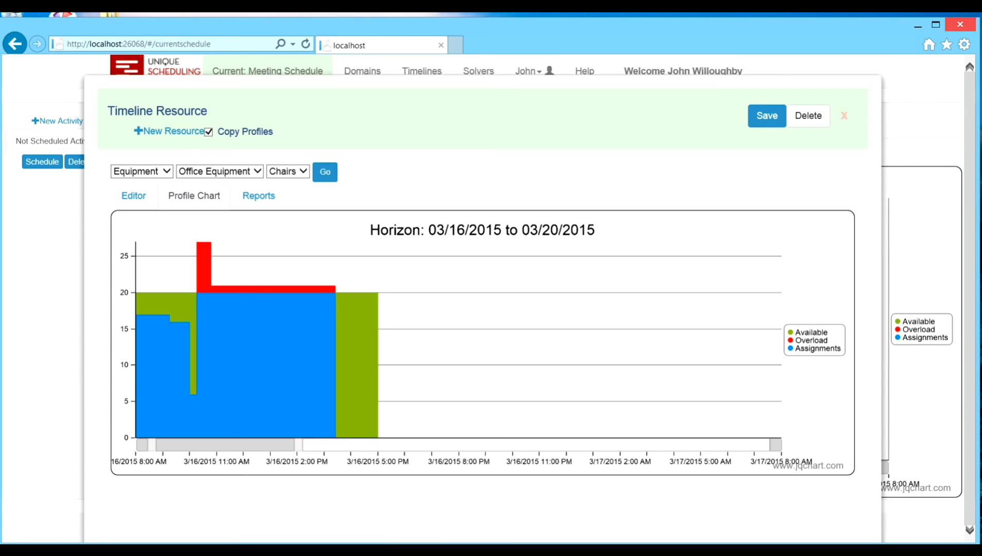
{"action": "mouse_move", "coordinate": [206, 243]}
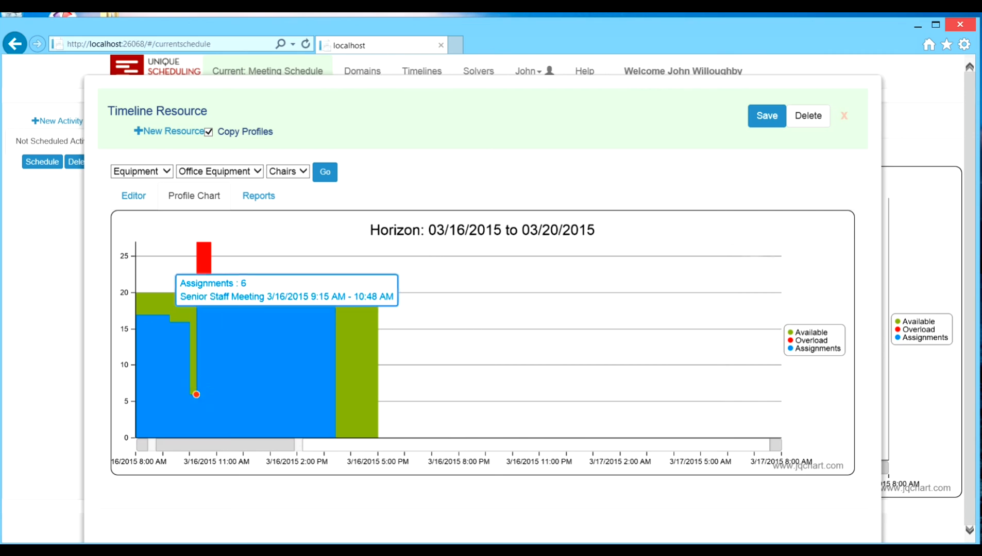
{"action": "mouse_move", "coordinate": [206, 244]}
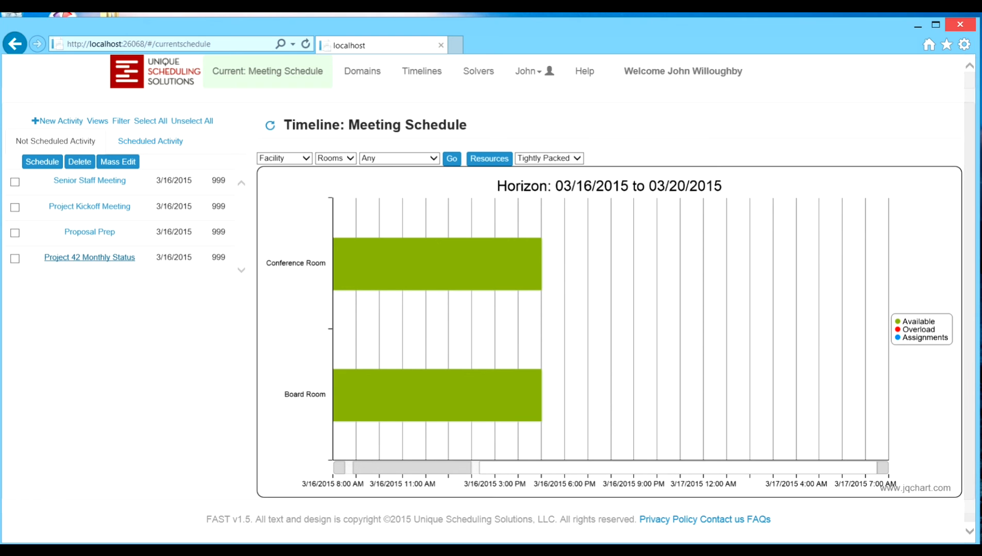
Step: Add Senior Staff Meeting as a predecessor of Project 42 Monthly Status with an offset of 20, then save and close the activity
{"action": "left_click", "coordinate": [90, 257]}
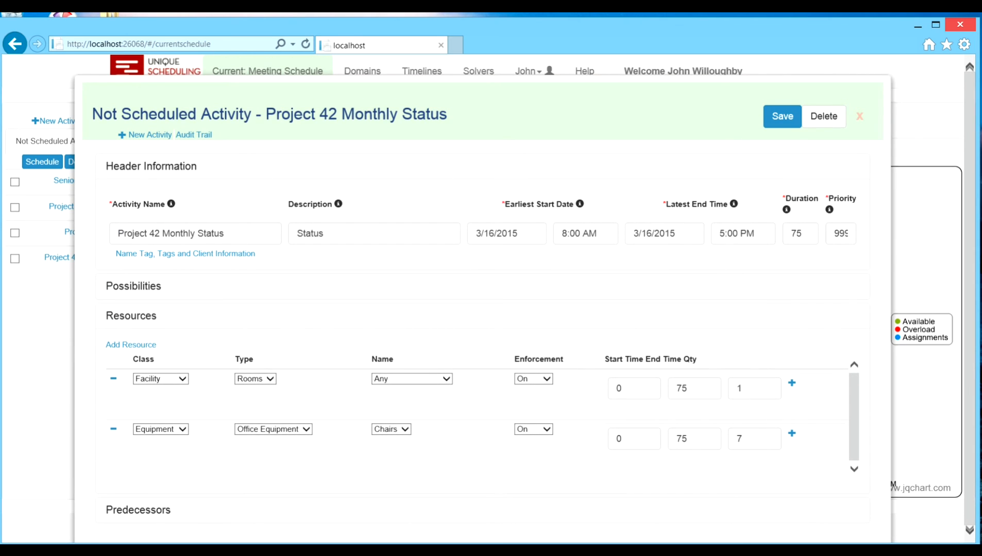
{"action": "left_click", "coordinate": [131, 316]}
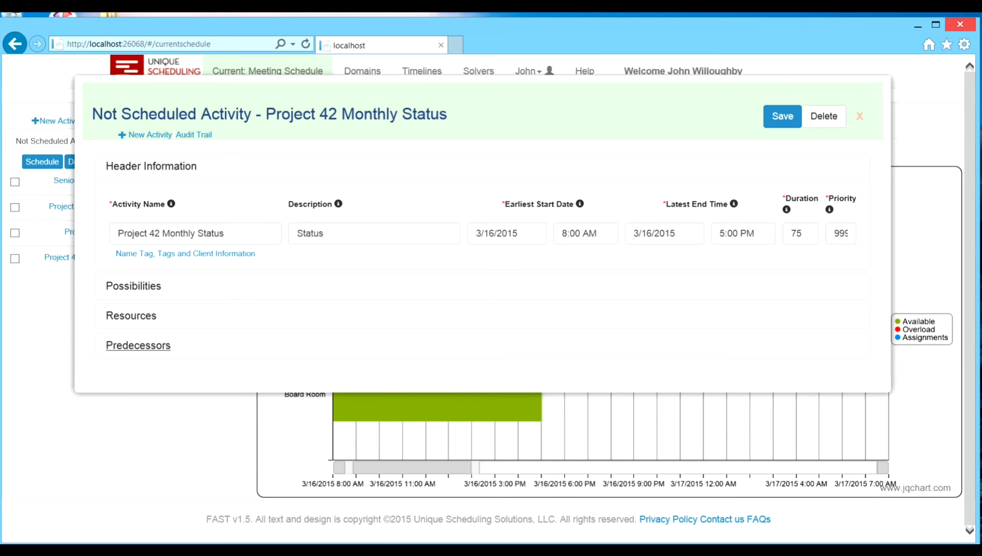
{"action": "left_click", "coordinate": [138, 346]}
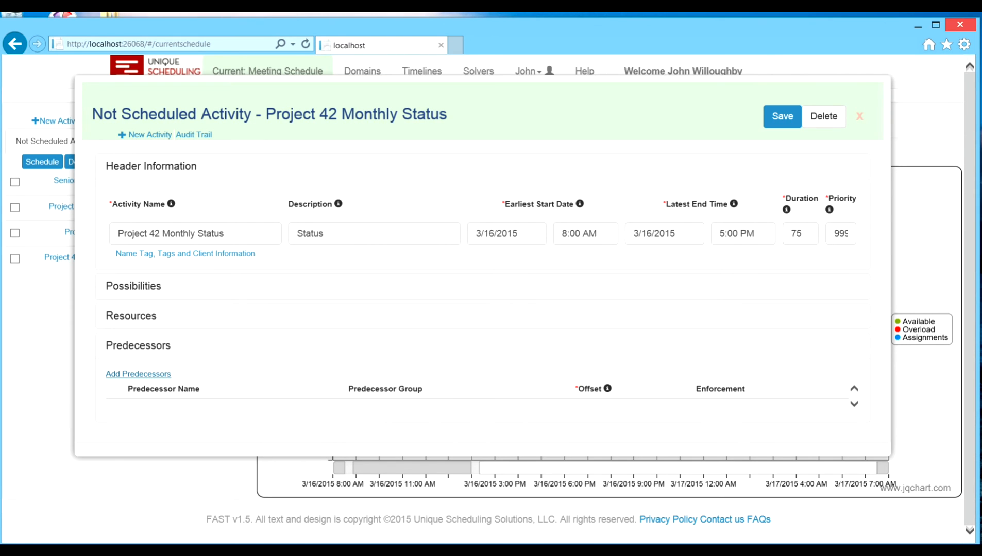
{"action": "left_click", "coordinate": [138, 374]}
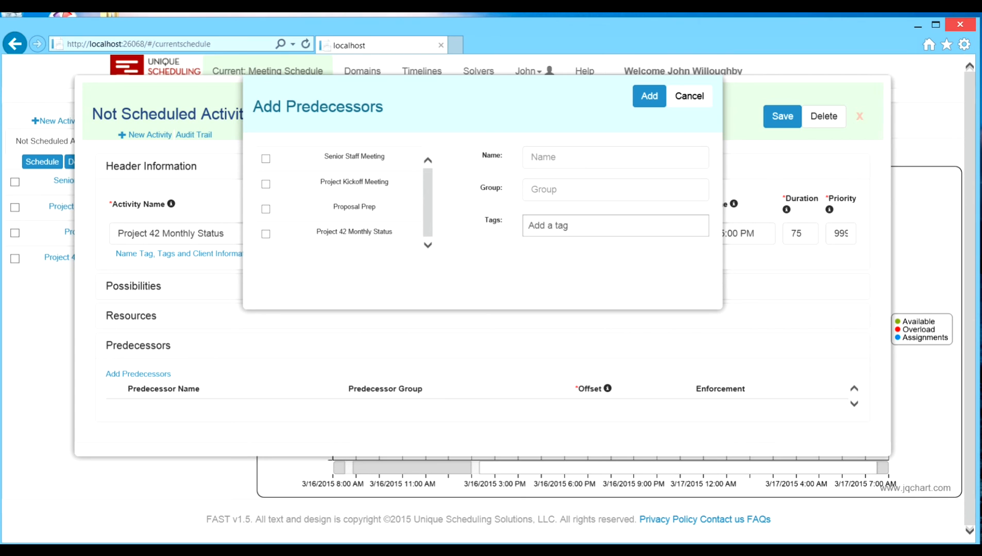
{"action": "left_click", "coordinate": [266, 159]}
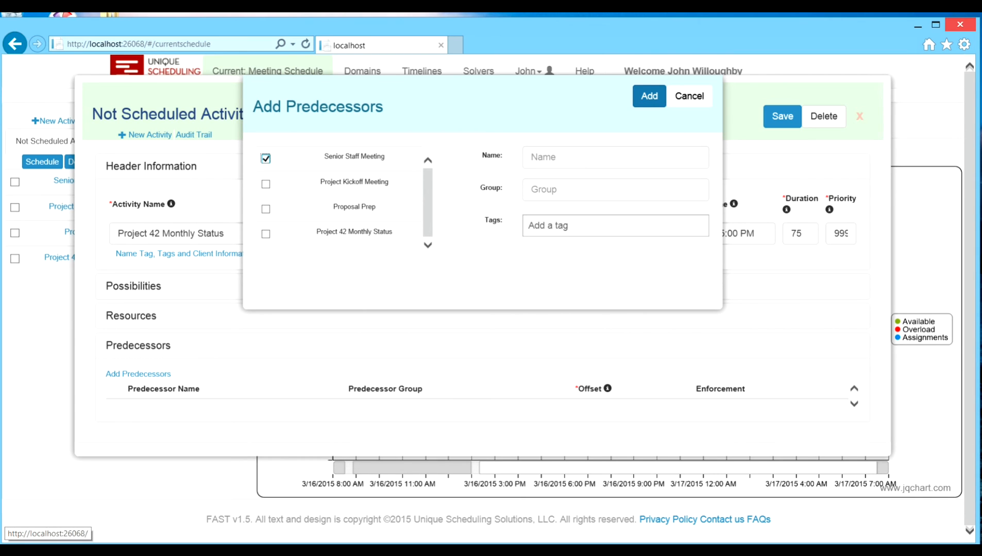
{"action": "left_click", "coordinate": [649, 96]}
{"action": "left_click", "coordinate": [506, 414]}
{"action": "type", "text": "2"}
{"action": "left_click", "coordinate": [782, 116]}
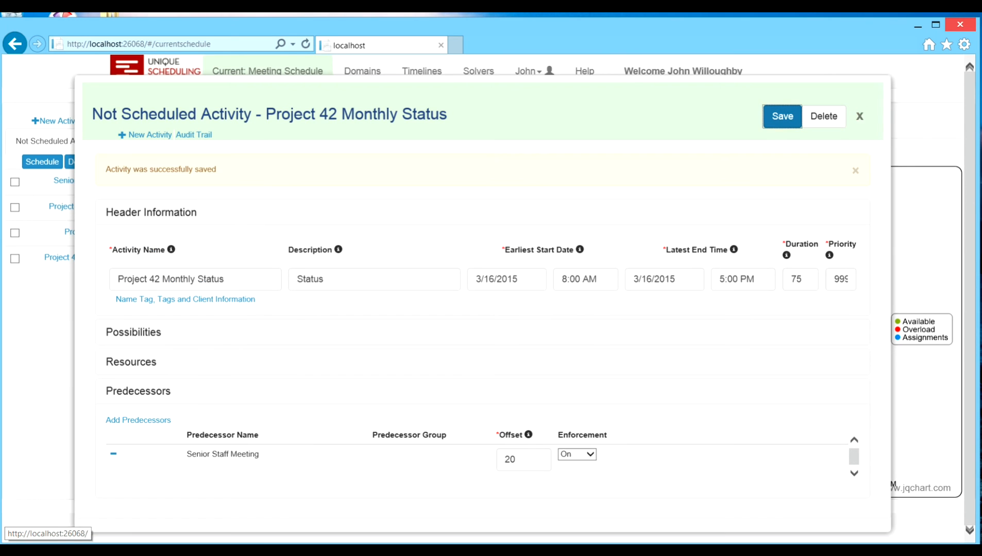
{"action": "left_click", "coordinate": [860, 116]}
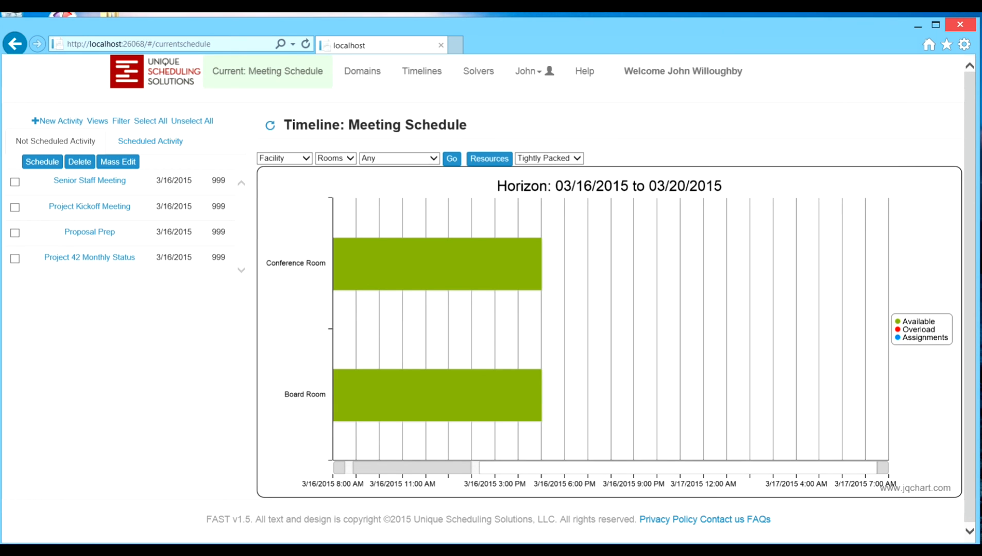
Step: Schedule all four activities on the rooms timeline, acknowledge the results, and inspect the Conference Room and Board Room assignments
{"action": "left_click", "coordinate": [151, 121]}
{"action": "left_click", "coordinate": [42, 162]}
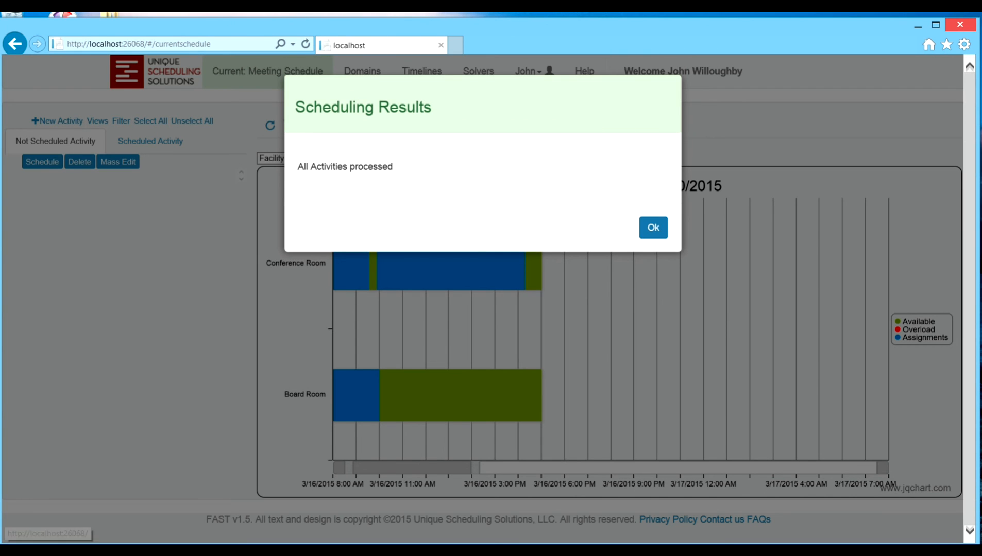
{"action": "left_click", "coordinate": [653, 227]}
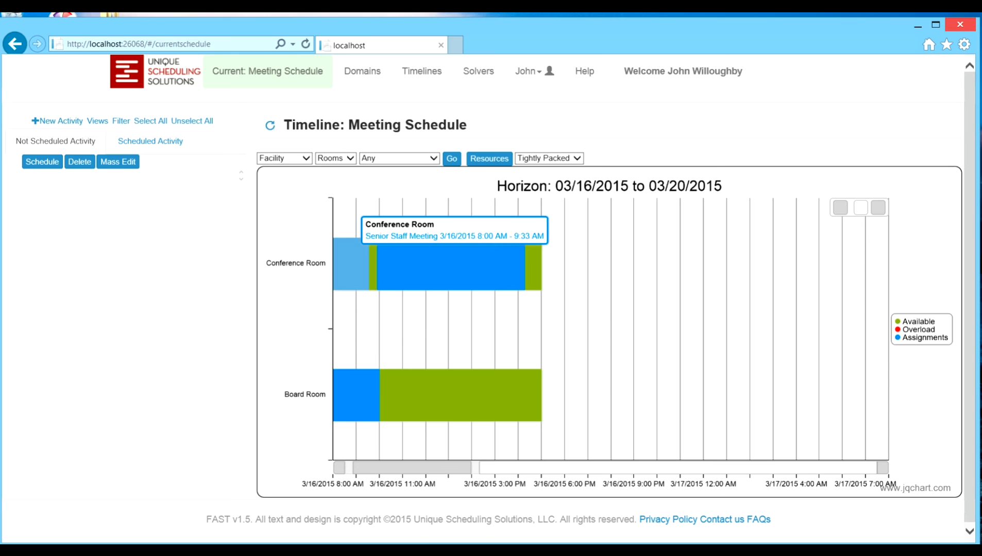
{"action": "mouse_move", "coordinate": [356, 395]}
{"action": "mouse_move", "coordinate": [351, 264]}
{"action": "mouse_move", "coordinate": [391, 264]}
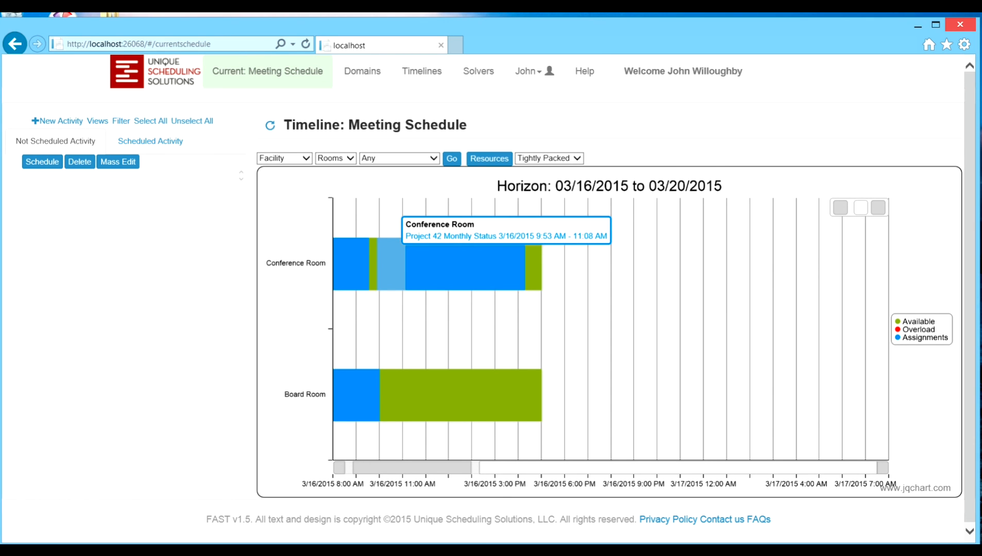
{"action": "mouse_move", "coordinate": [465, 264]}
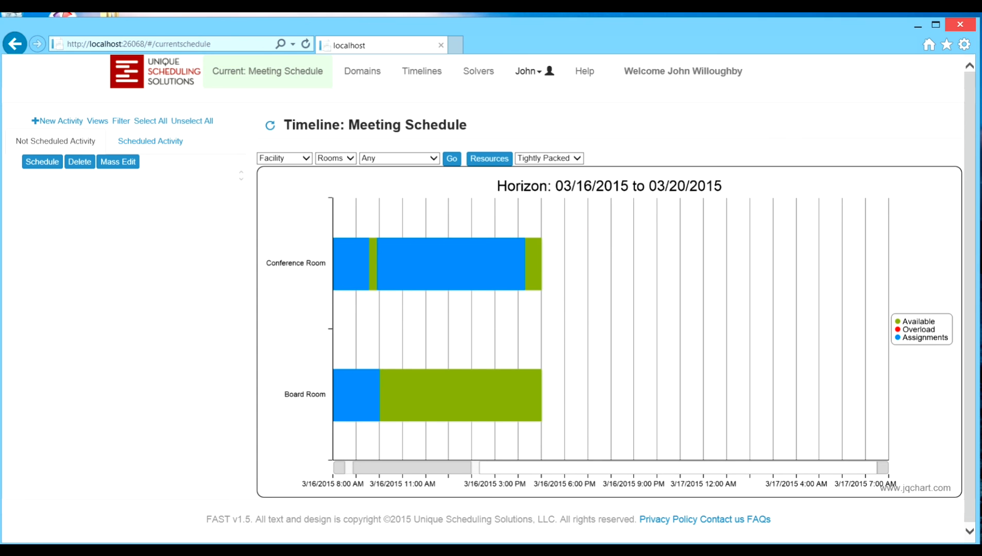
Step: Sign out of the scheduling application
{"action": "left_click", "coordinate": [531, 71]}
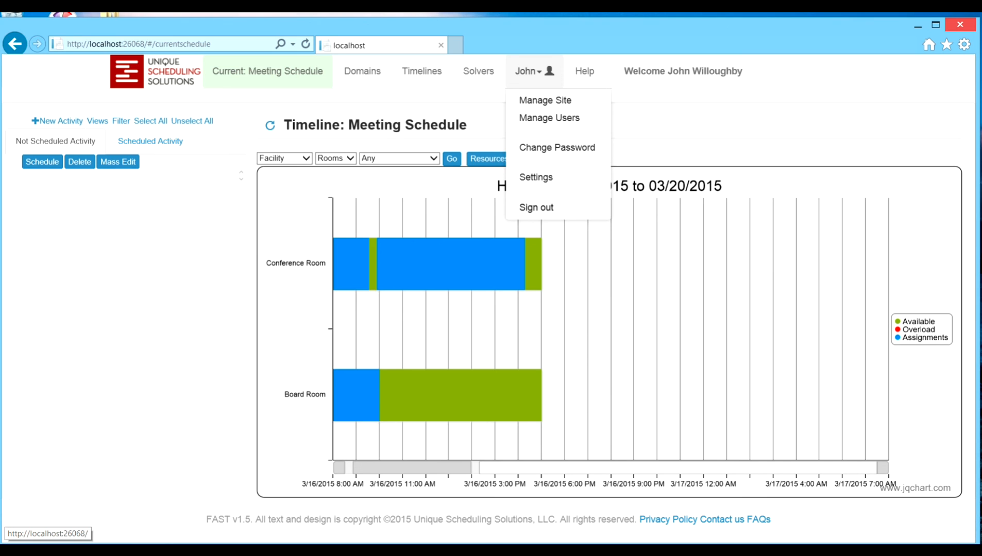
{"action": "left_click", "coordinate": [536, 207]}
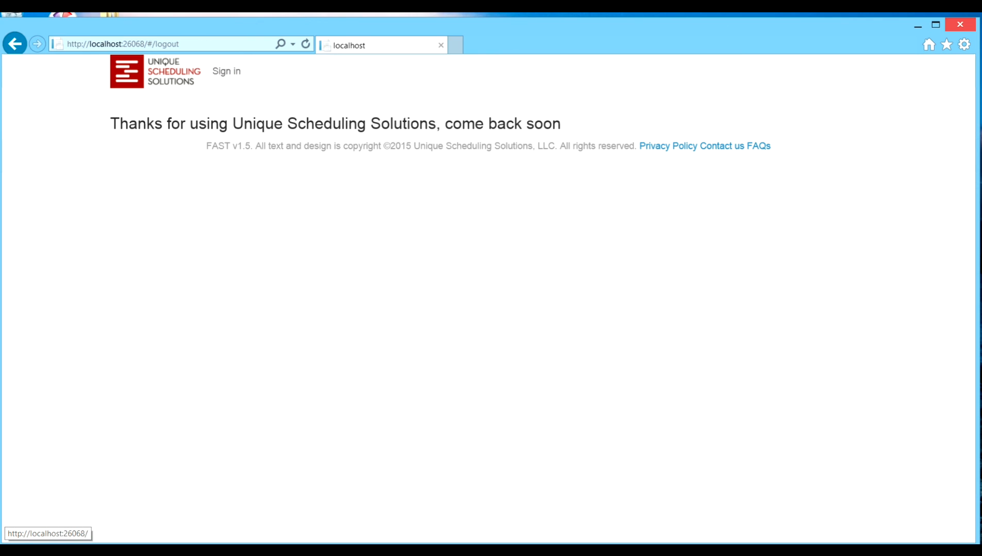